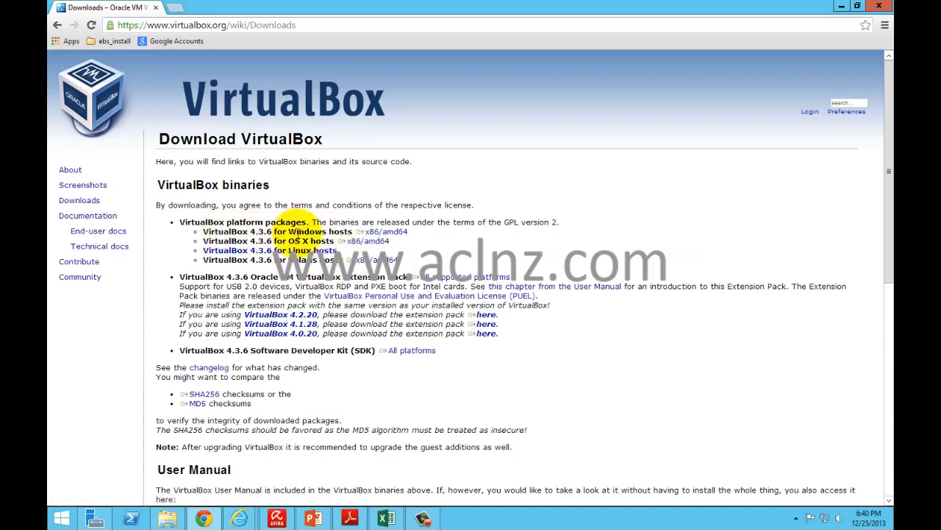
Step: Download the VirtualBox 4.3.6 x86/amd64 installer for Windows hosts, then return to VirtualBox Manager
{"action": "left_click", "coordinate": [380, 232]}
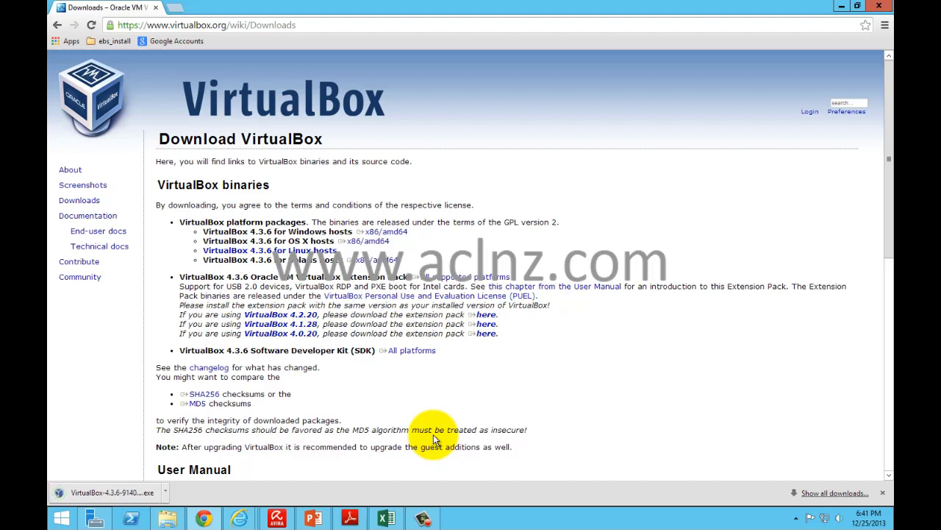
{"action": "left_click", "coordinate": [350, 518]}
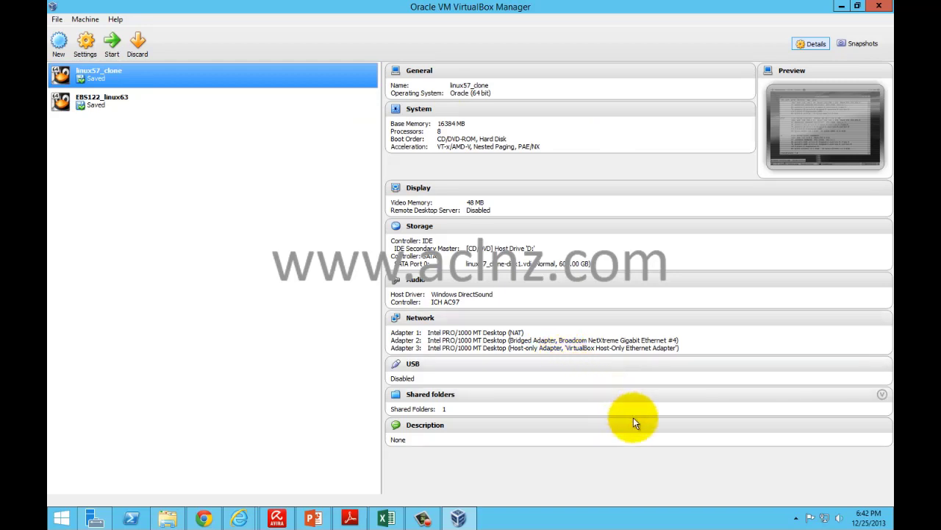
Step: Create a new machine named OracleEBS1222 with type Linux and version Oracle (64 bit)
{"action": "left_click", "coordinate": [58, 46]}
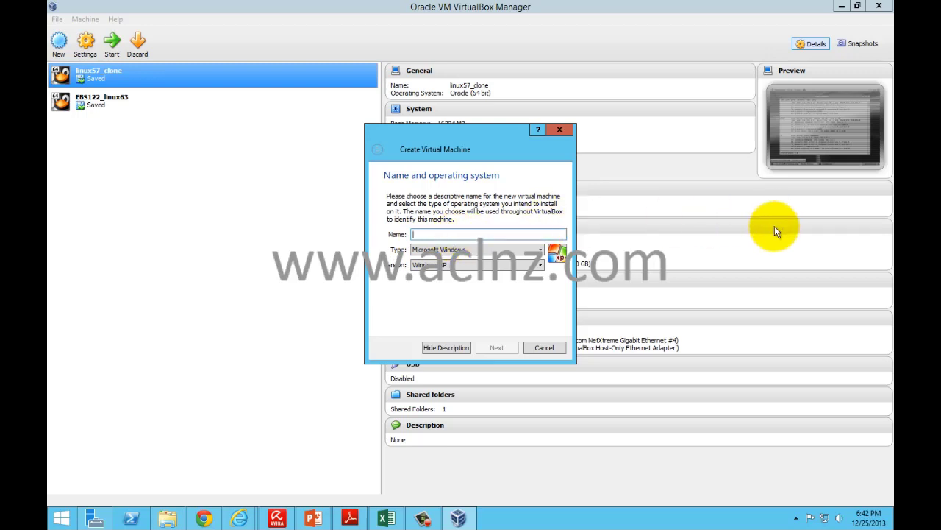
{"action": "type", "text": "OracleE"}
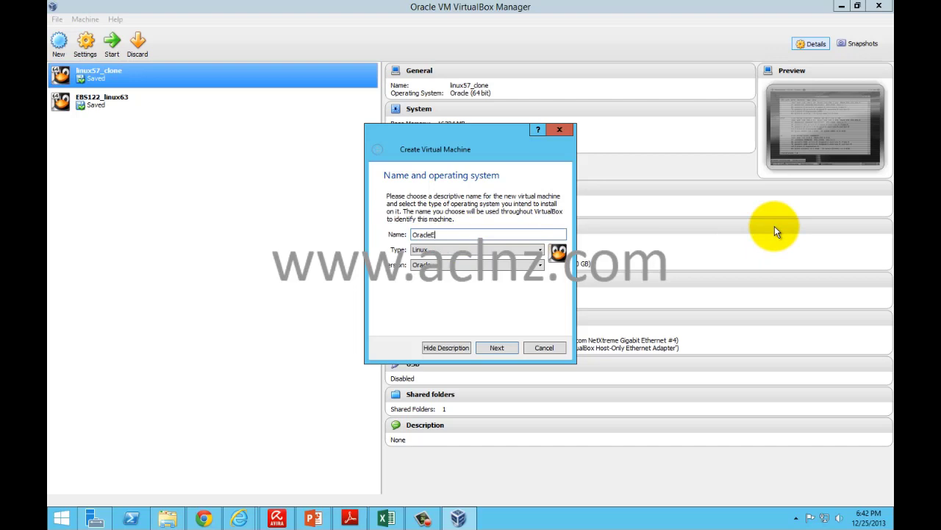
{"action": "type", "text": "BS1222"}
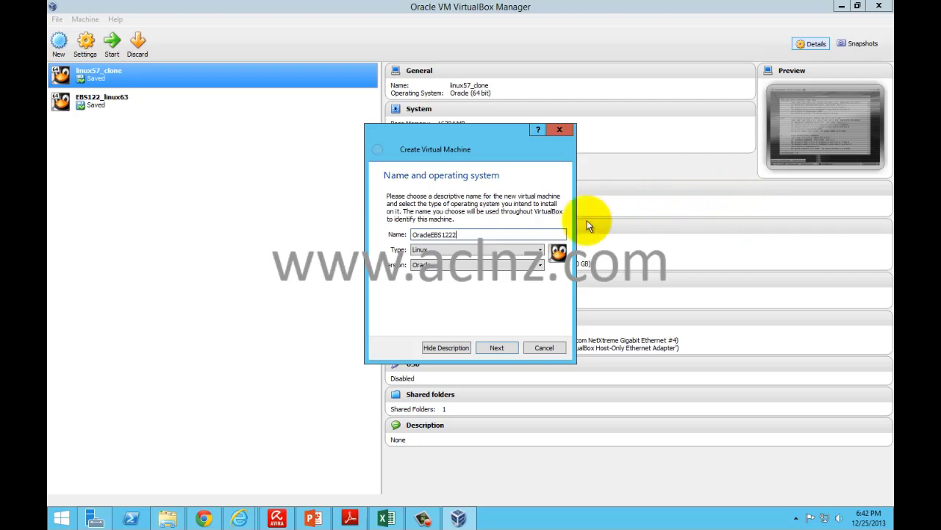
{"action": "left_click", "coordinate": [541, 251]}
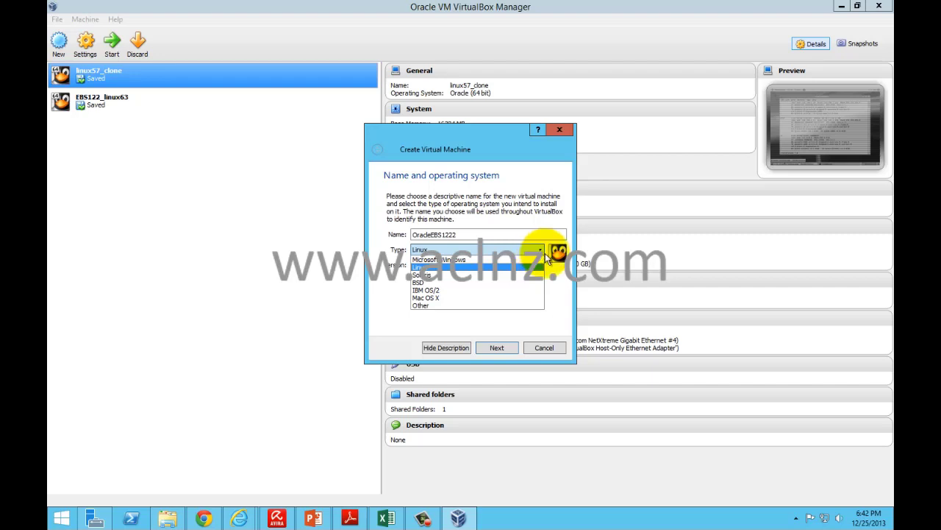
{"action": "left_click", "coordinate": [559, 294]}
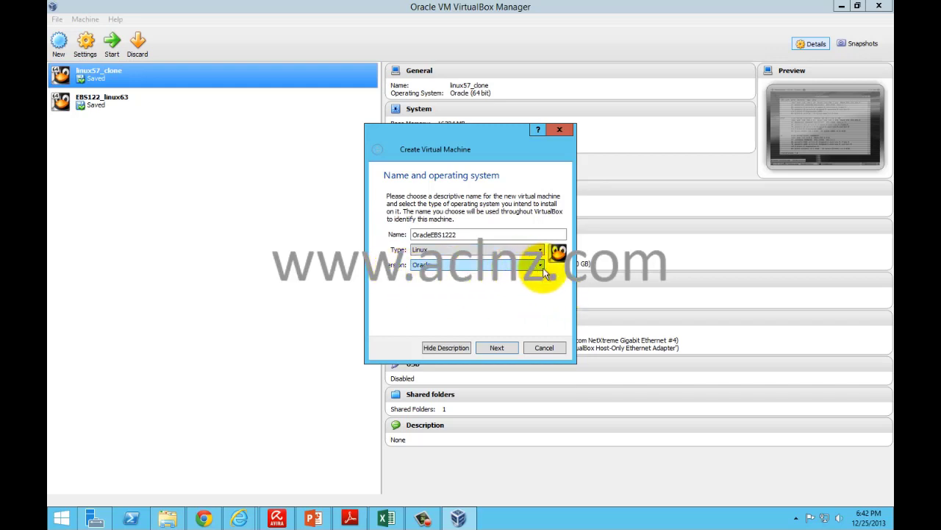
{"action": "left_click", "coordinate": [542, 266]}
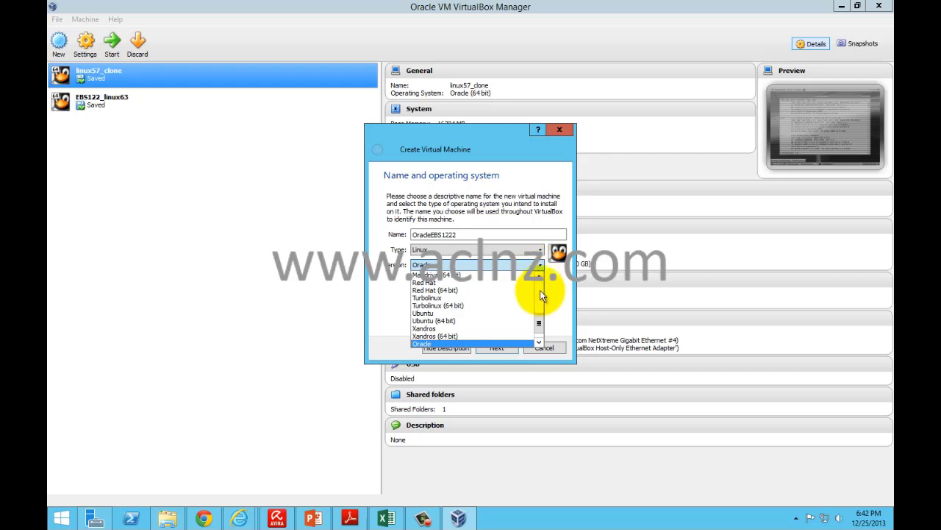
{"action": "left_click_drag", "start_coordinate": [541, 330], "coordinate": [540, 330]}
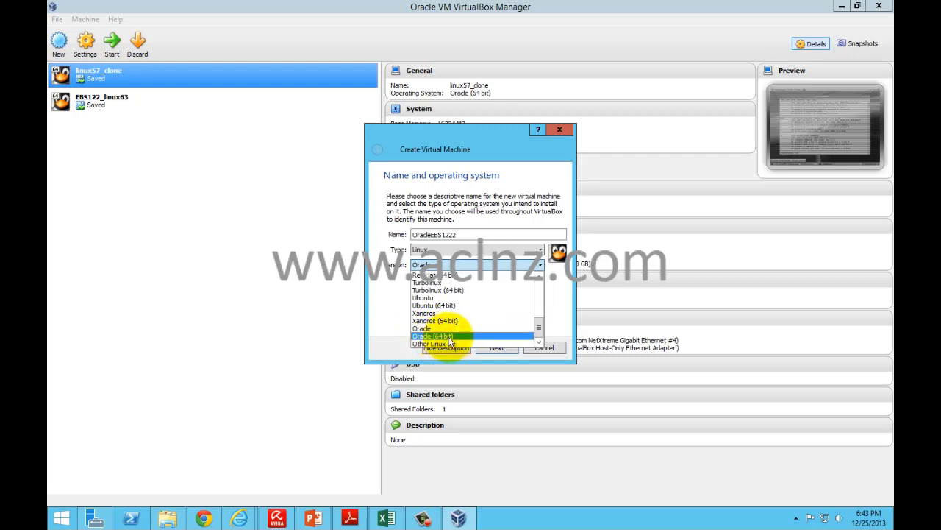
{"action": "left_click", "coordinate": [448, 338]}
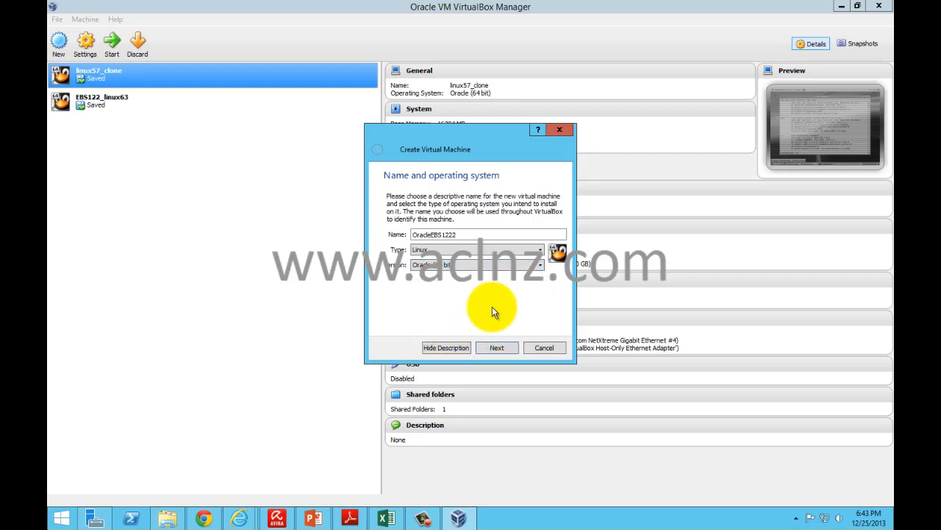
{"action": "left_click", "coordinate": [498, 350]}
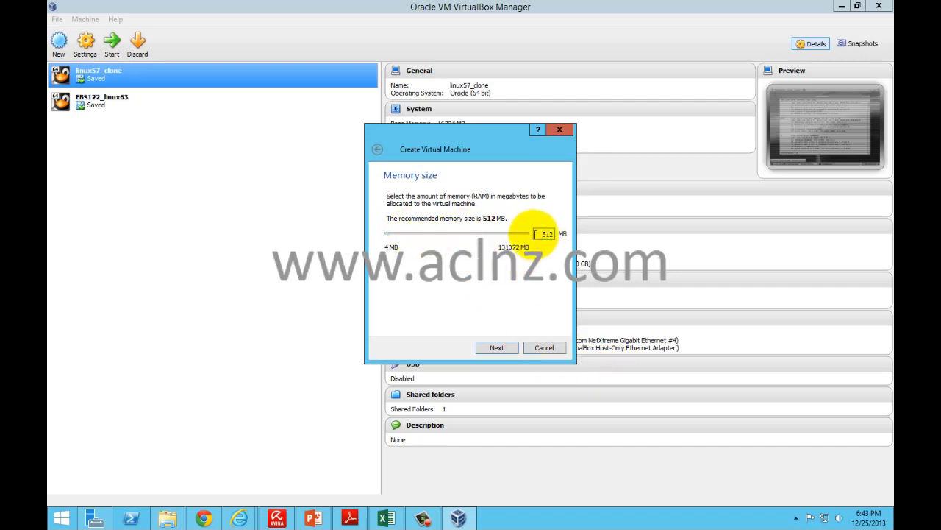
Step: Replace the 512 MB default with 80000 MB of memory for OracleEBS1222
{"action": "left_click_drag", "start_coordinate": [538, 234], "coordinate": [564, 234]}
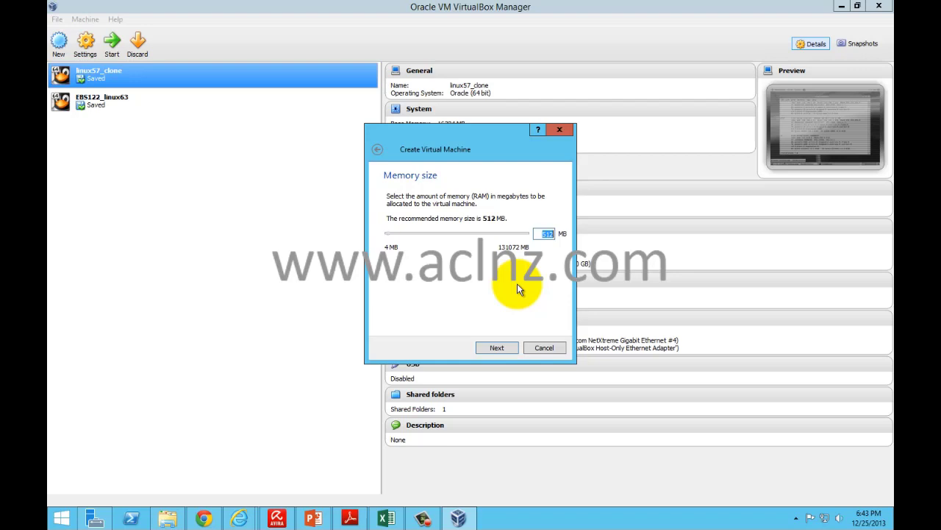
{"action": "type", "text": "80000"}
{"action": "left_click", "coordinate": [498, 350]}
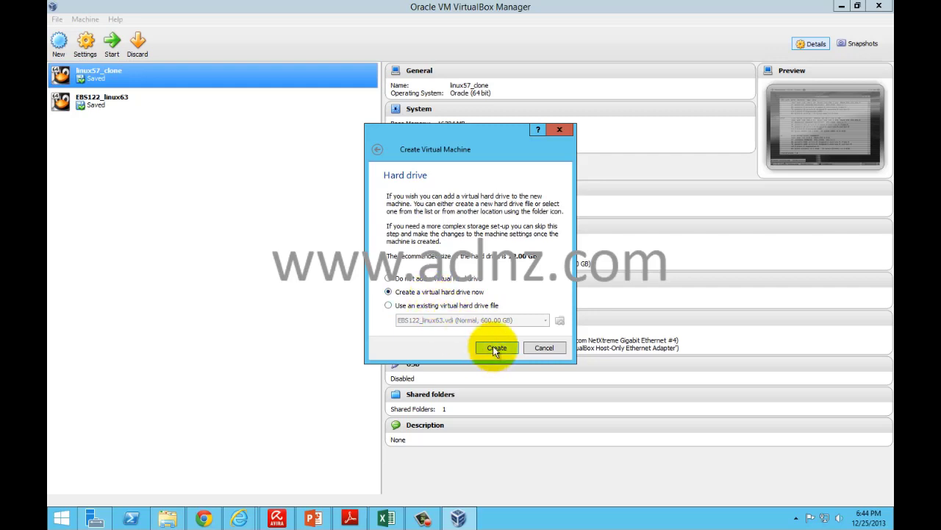
Step: Choose to create a new virtual hard drive for OracleEBS1222
{"action": "left_click", "coordinate": [495, 348]}
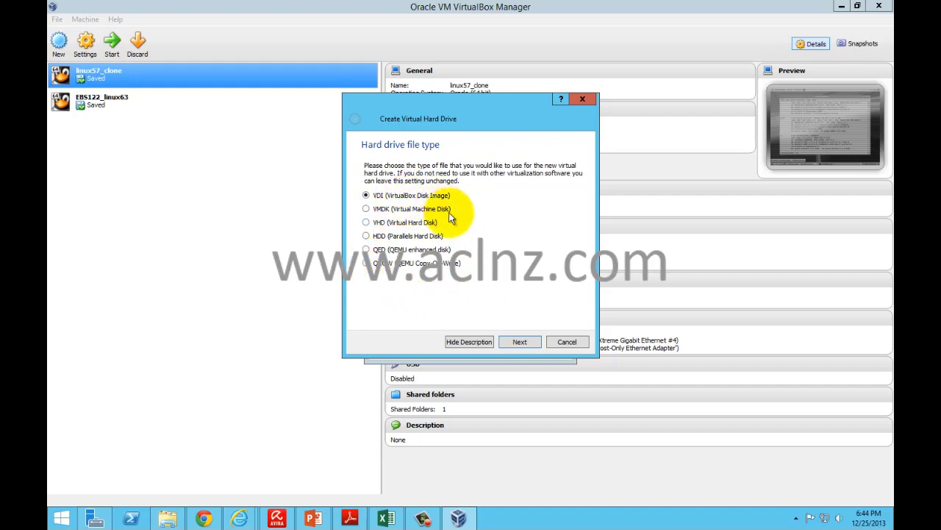
Step: Try a dynamically allocated VDI disk sized 500, then cancel both the disk and machine wizards
{"action": "left_click", "coordinate": [520, 344]}
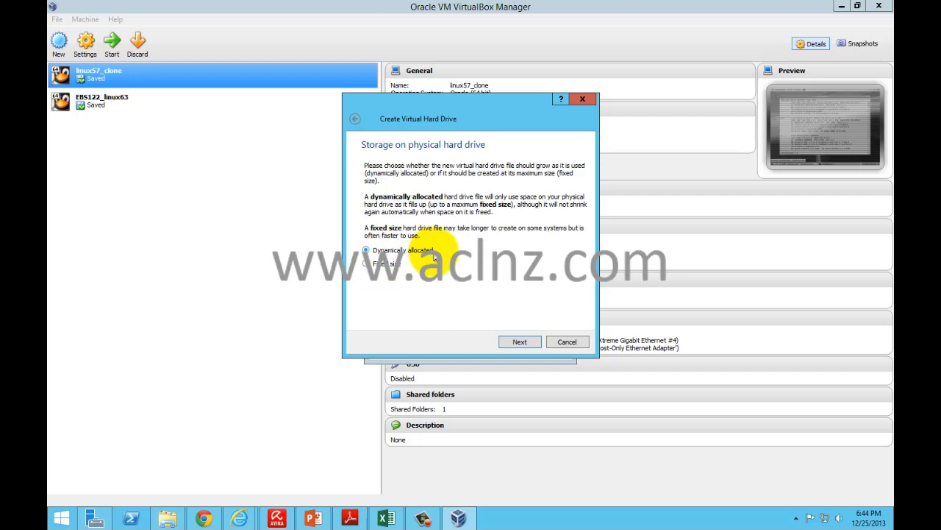
{"action": "left_click", "coordinate": [518, 340]}
{"action": "left_click", "coordinate": [417, 190]}
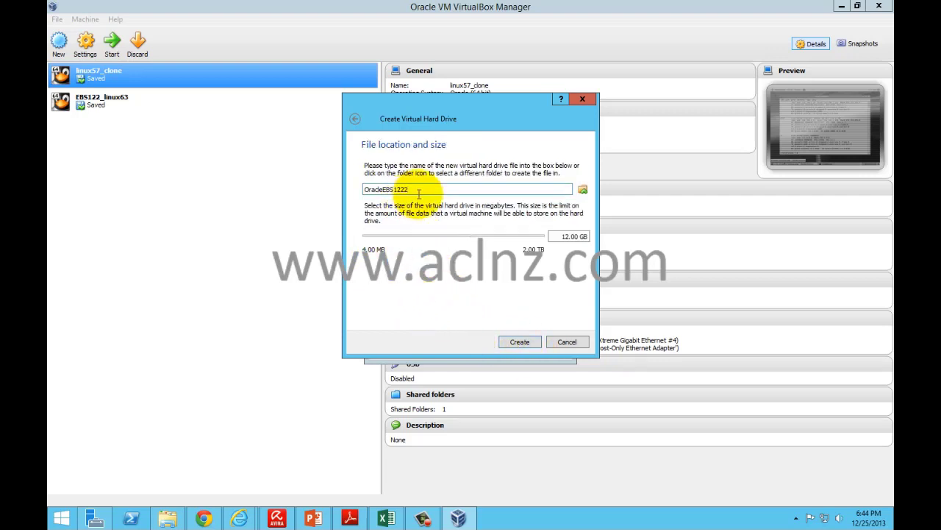
{"action": "left_click_drag", "start_coordinate": [416, 190], "coordinate": [362, 190]}
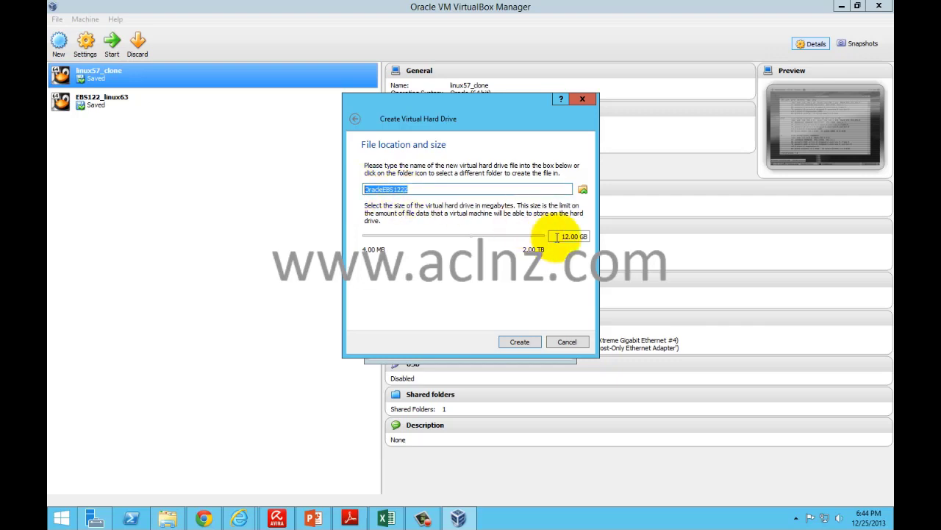
{"action": "left_click_drag", "start_coordinate": [563, 236], "coordinate": [588, 236]}
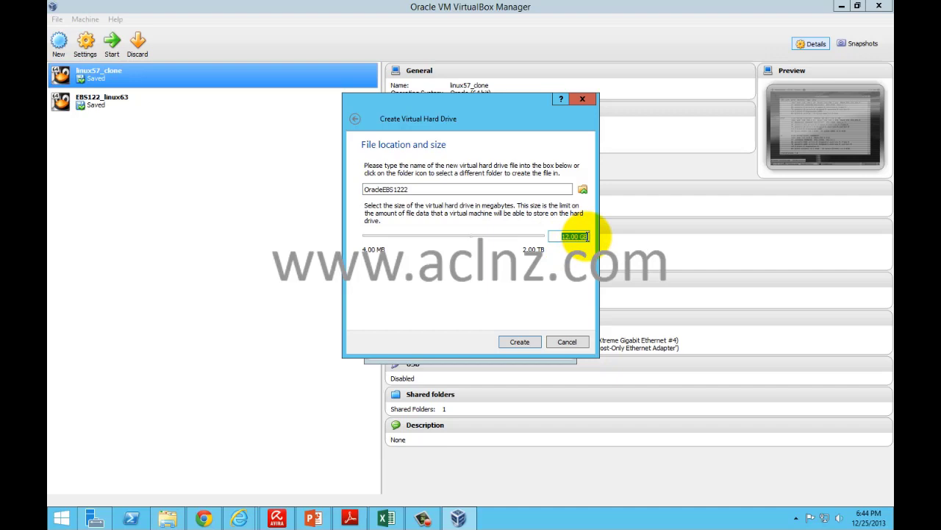
{"action": "type", "text": "500"}
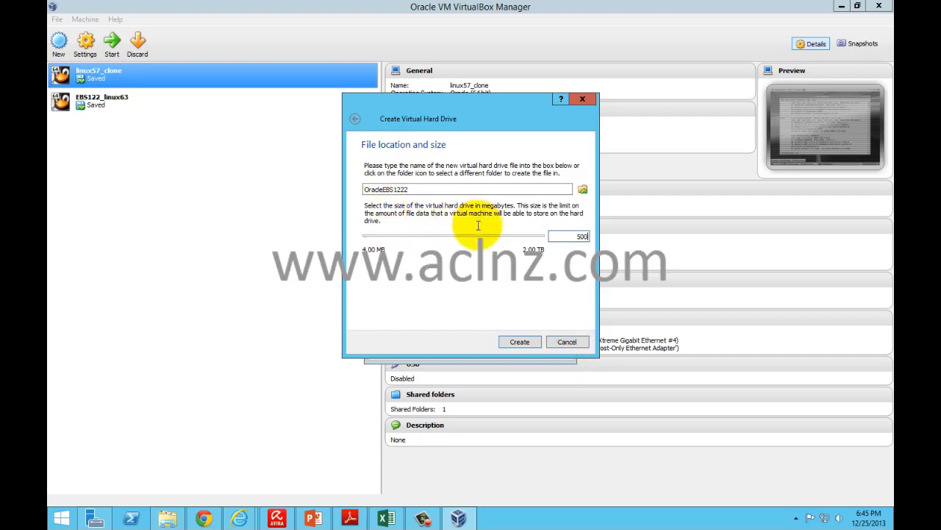
{"action": "left_click", "coordinate": [567, 342]}
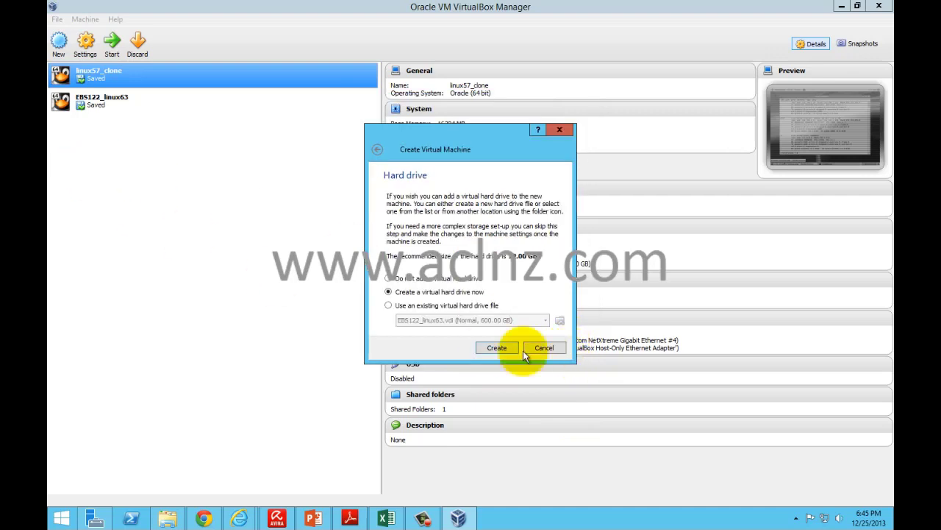
{"action": "left_click", "coordinate": [544, 348]}
Step: Review EBS122_linux63's motherboard, processor, acceleration and display (12 MB video memory) settings
{"action": "left_click", "coordinate": [67, 107]}
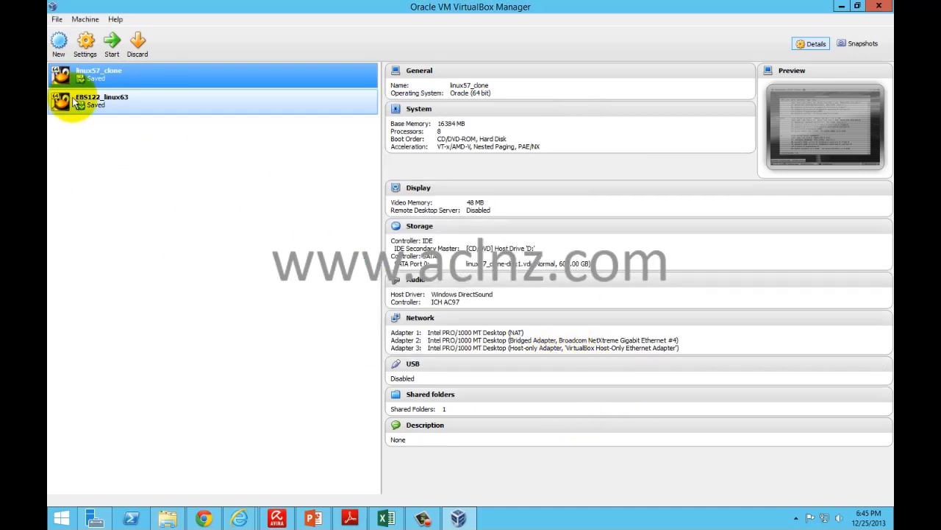
{"action": "left_click", "coordinate": [86, 46]}
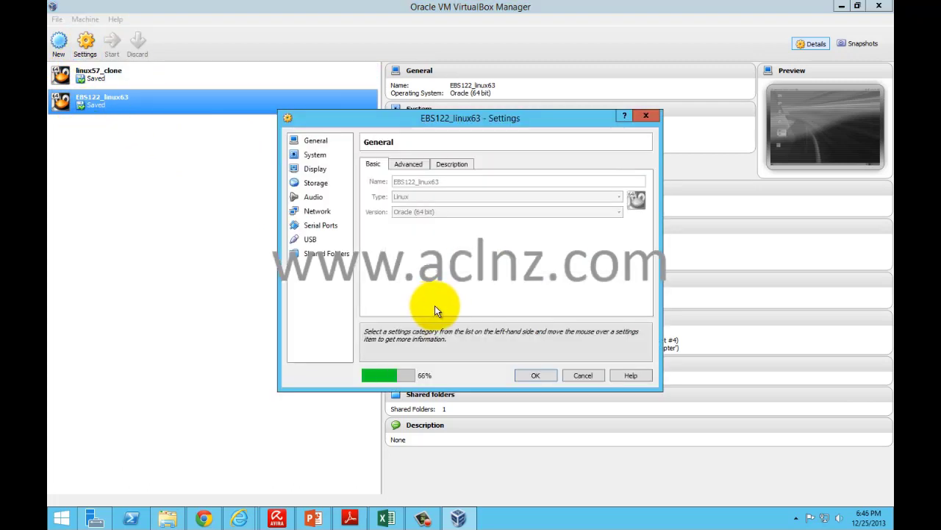
{"action": "left_click", "coordinate": [315, 155]}
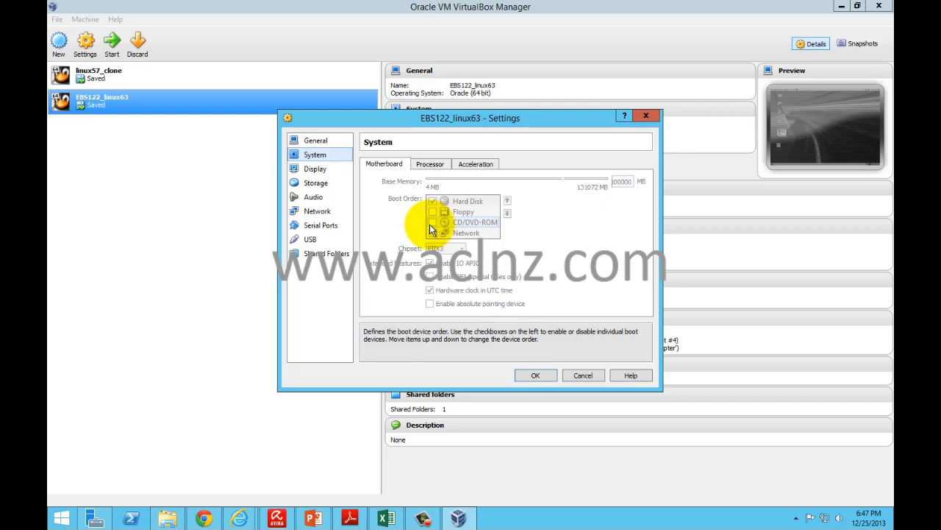
{"action": "left_click", "coordinate": [432, 166]}
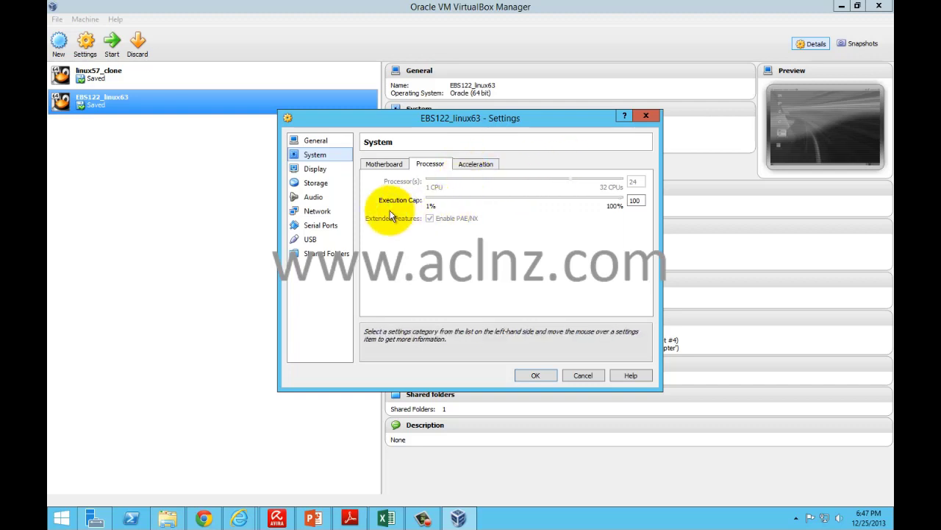
{"action": "left_click", "coordinate": [474, 165]}
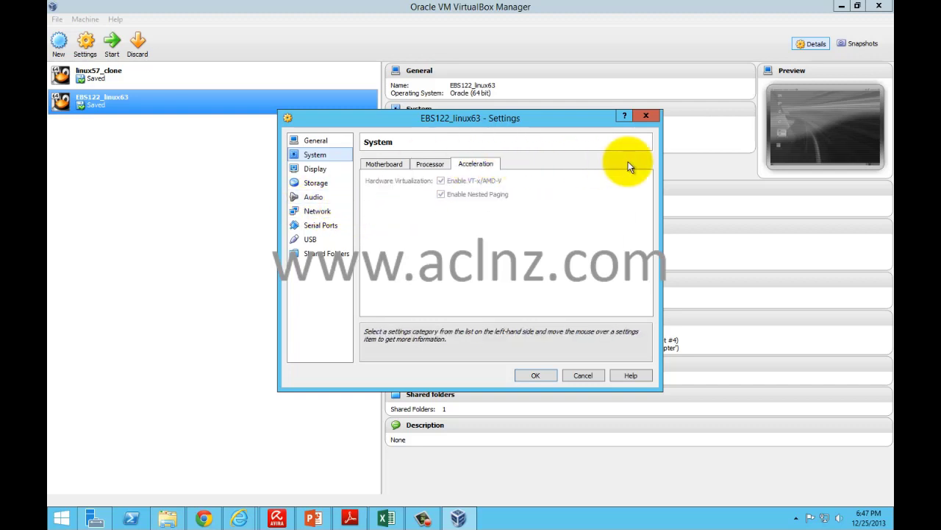
{"action": "left_click", "coordinate": [316, 171]}
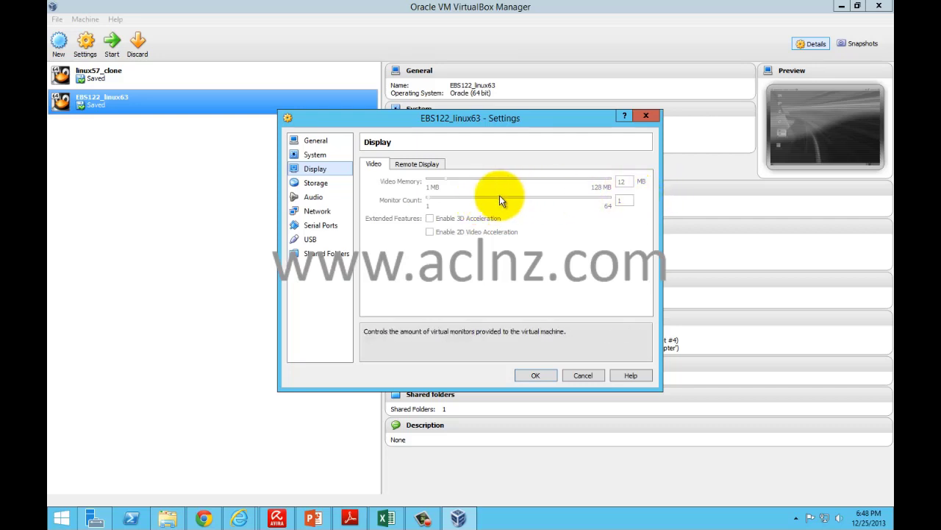
Step: Check the EBS122_linux63.vdi storage, audio, serial and USB pages, ending on Network with Adapter 1 on NAT
{"action": "left_click", "coordinate": [311, 186]}
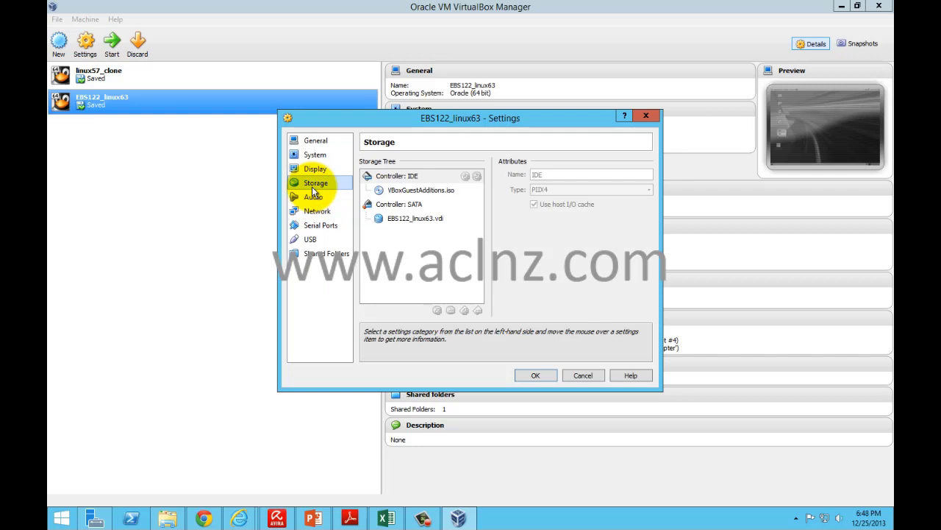
{"action": "left_click", "coordinate": [413, 219]}
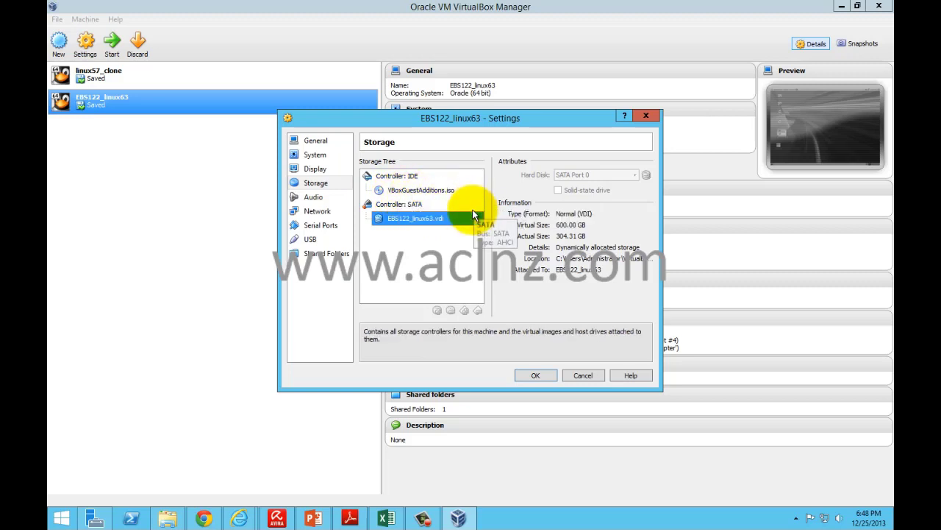
{"action": "left_click", "coordinate": [310, 199]}
{"action": "left_click", "coordinate": [314, 211]}
{"action": "left_click", "coordinate": [315, 227]}
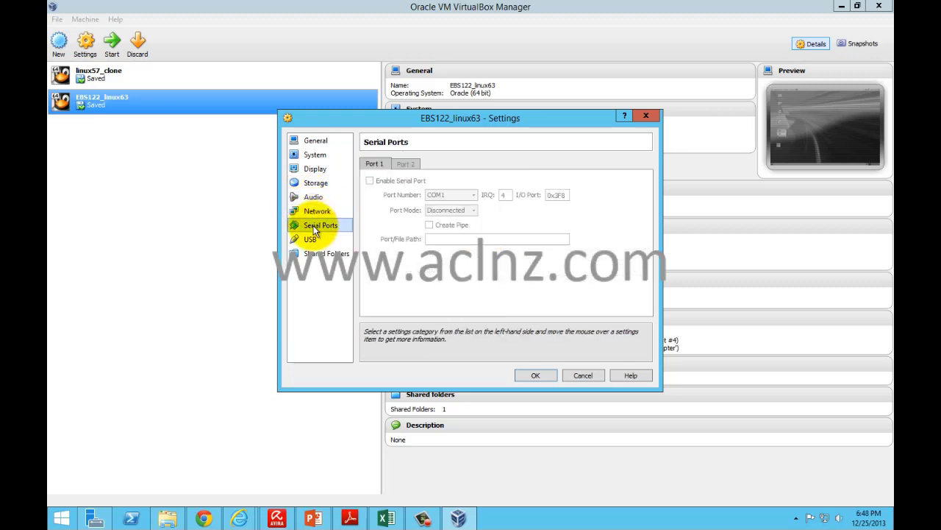
{"action": "left_click", "coordinate": [311, 240]}
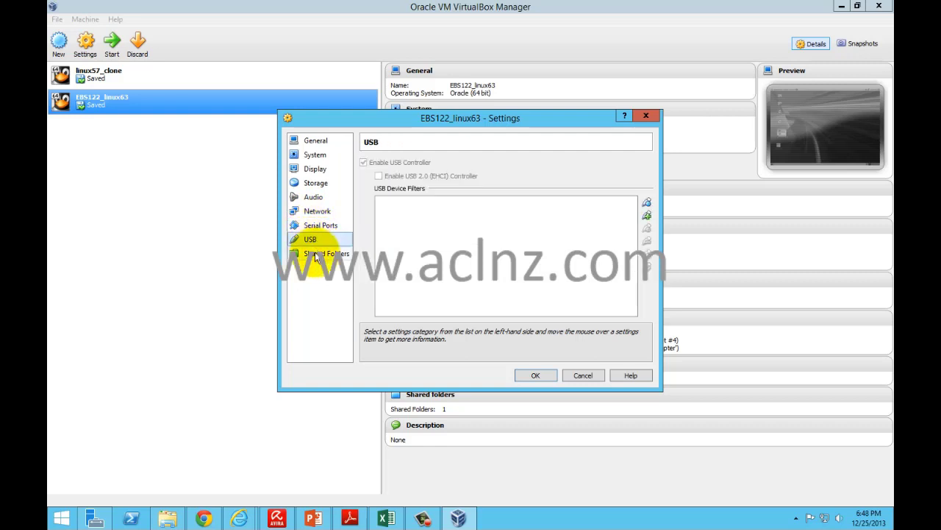
{"action": "left_click", "coordinate": [314, 211]}
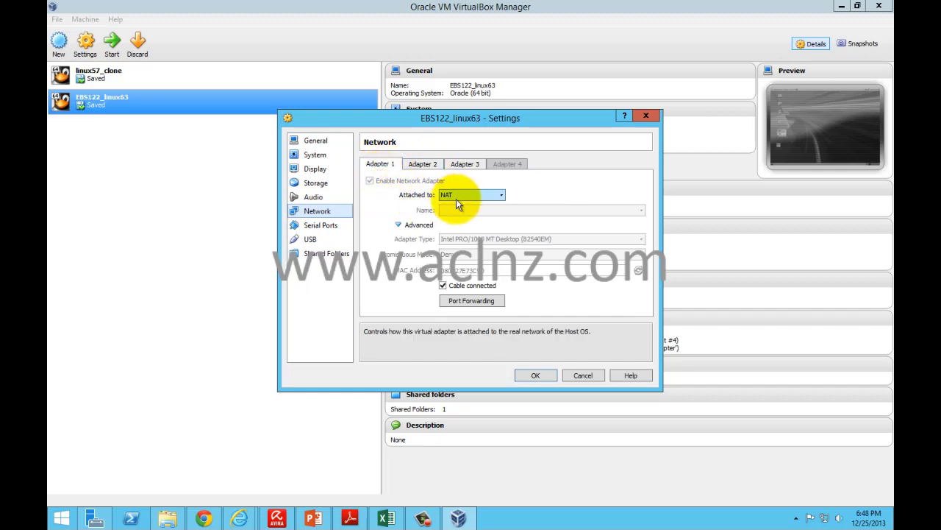
Step: Check the bridged Adapter 2 and host-only Adapter 3, then view the StageR122 shared folder at C:\StageR122
{"action": "left_click", "coordinate": [421, 165]}
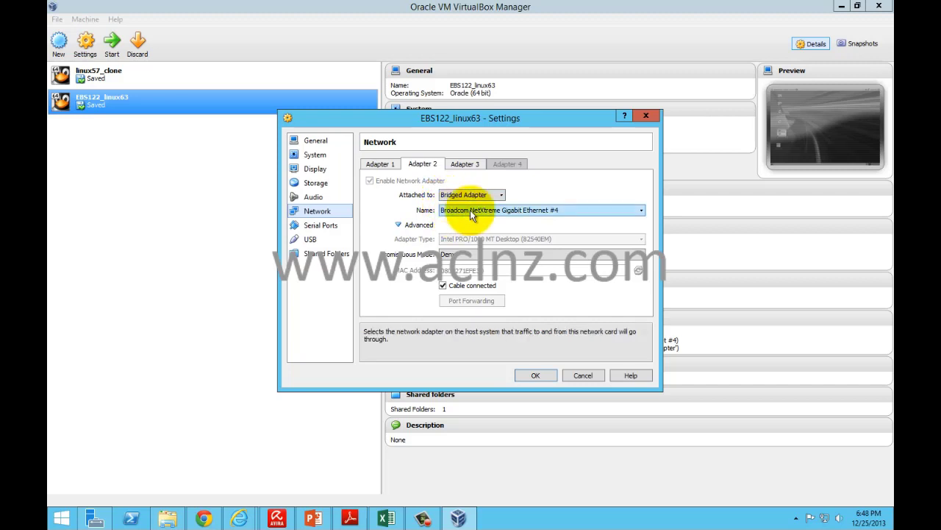
{"action": "left_click", "coordinate": [464, 165]}
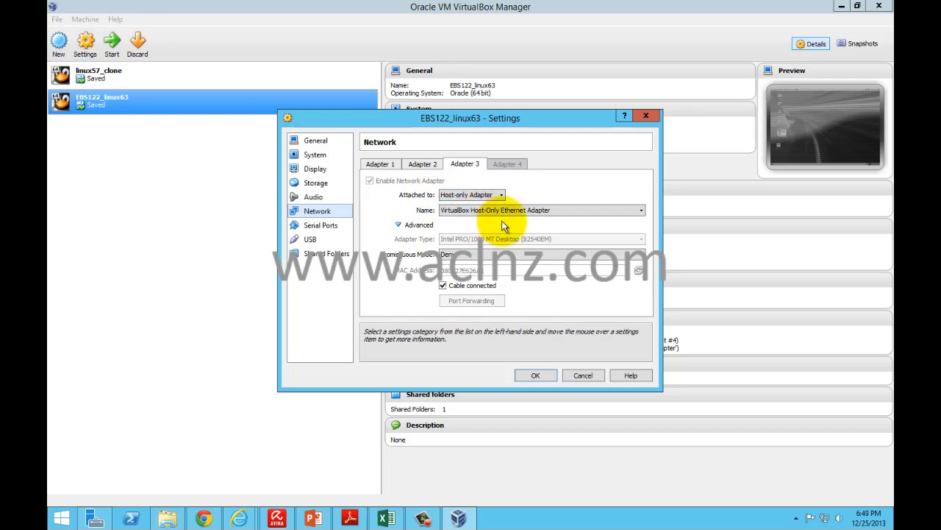
{"action": "left_click", "coordinate": [321, 228]}
{"action": "left_click", "coordinate": [312, 239]}
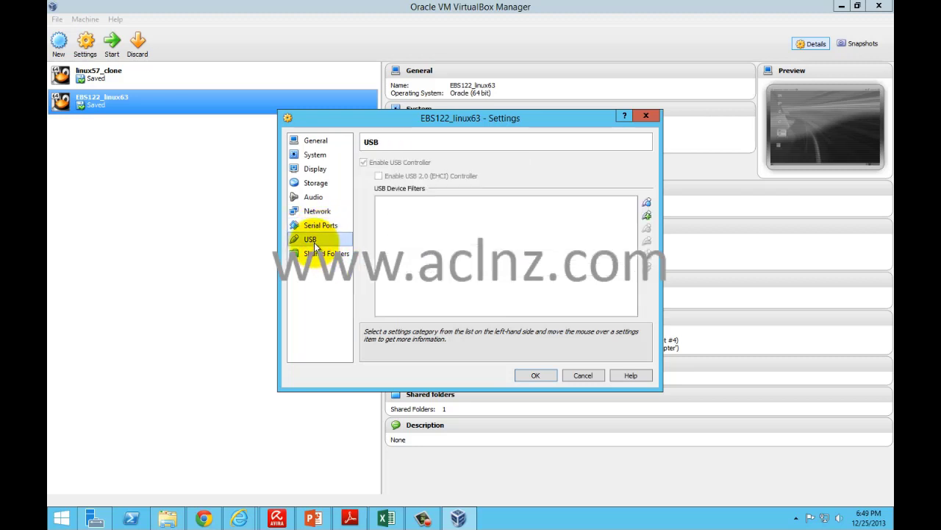
{"action": "left_click", "coordinate": [314, 254]}
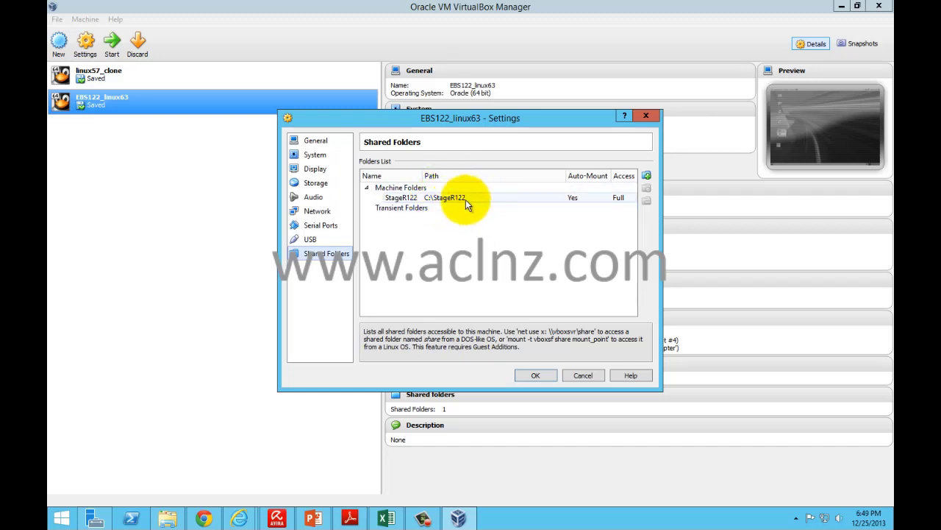
{"action": "left_click", "coordinate": [465, 199]}
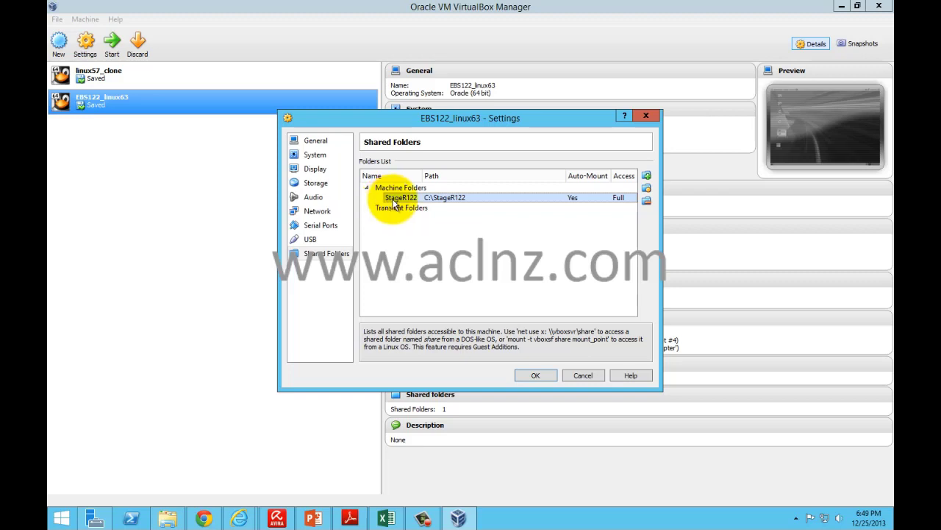
Step: Inspect the StageR122 share's folder name, then cancel the share editor and settings without changes
{"action": "left_click", "coordinate": [647, 189]}
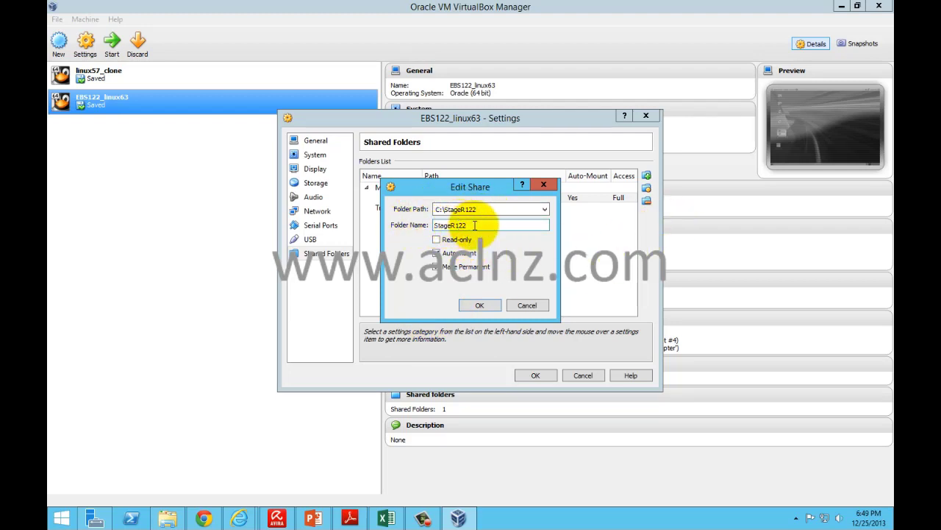
{"action": "left_click_drag", "start_coordinate": [476, 227], "coordinate": [440, 226]}
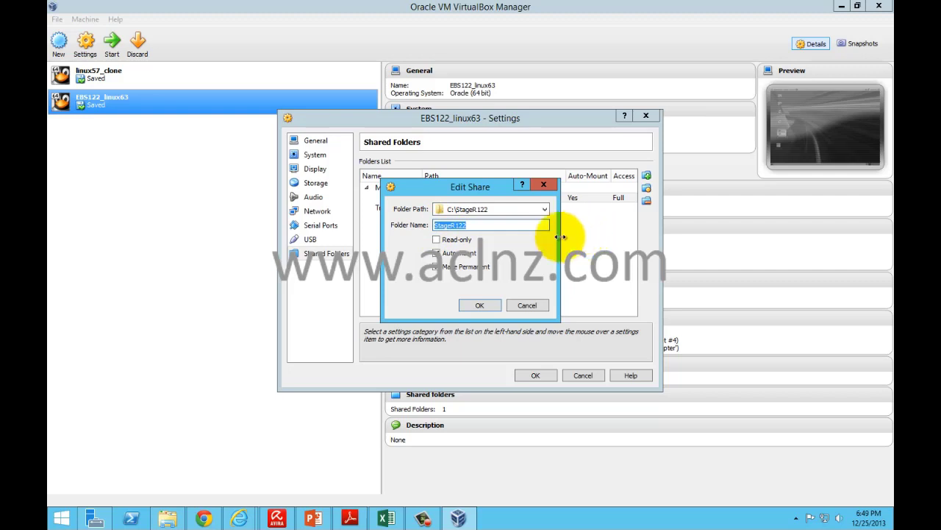
{"action": "left_click", "coordinate": [527, 259]}
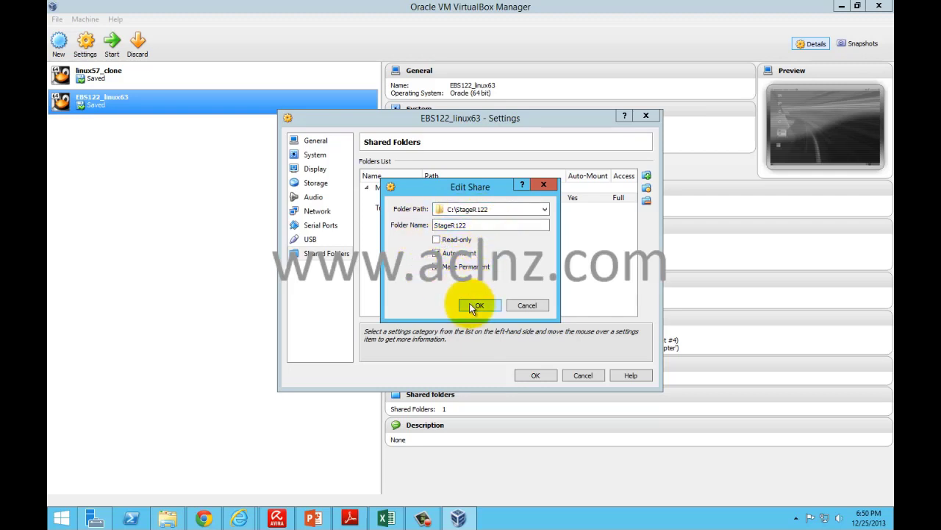
{"action": "left_click", "coordinate": [526, 304]}
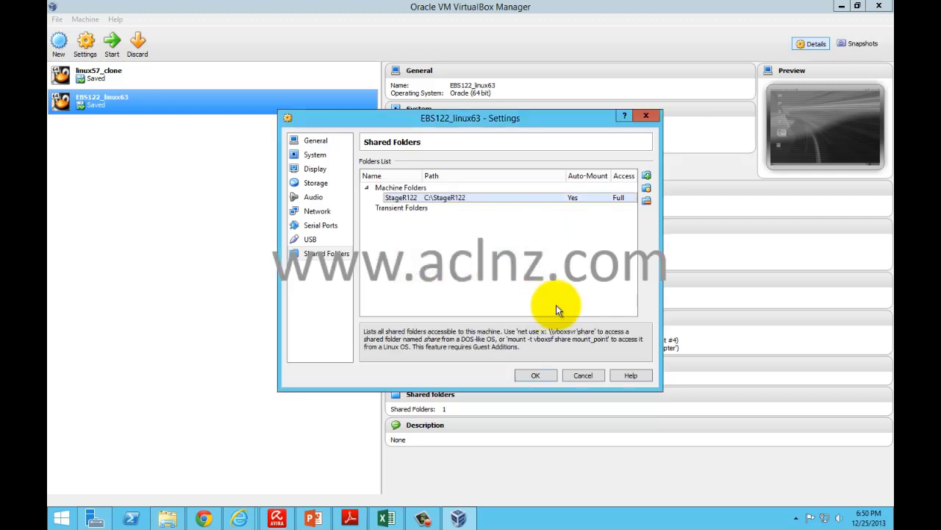
{"action": "left_click", "coordinate": [582, 375]}
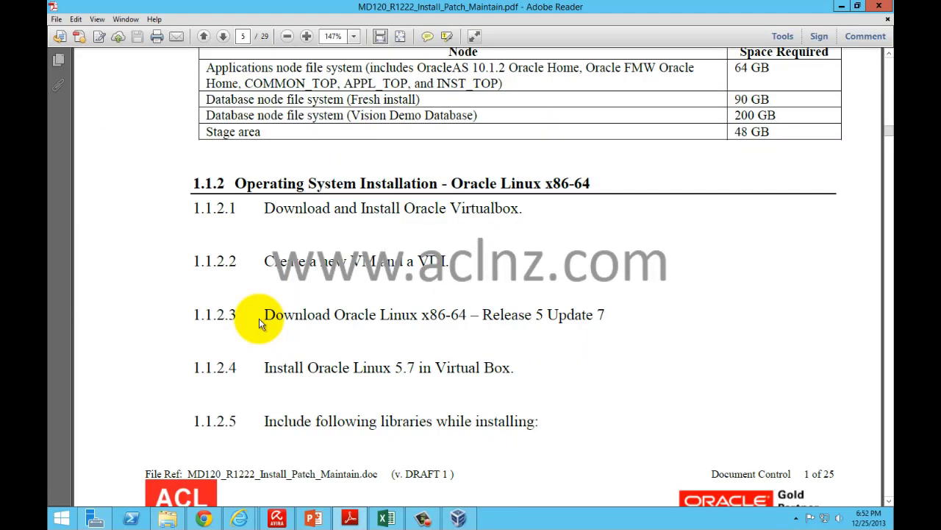
Step: Scroll the guide to section 1.1.2 and highlight the terms VM and VDI in step 1.1.2.2
{"action": "scroll", "coordinate": [254, 320], "scroll_direction": "down", "scroll_amount": 2}
{"action": "scroll", "coordinate": [259, 324], "scroll_direction": "down", "scroll_amount": 1}
{"action": "left_click_drag", "start_coordinate": [265, 258], "coordinate": [615, 256]}
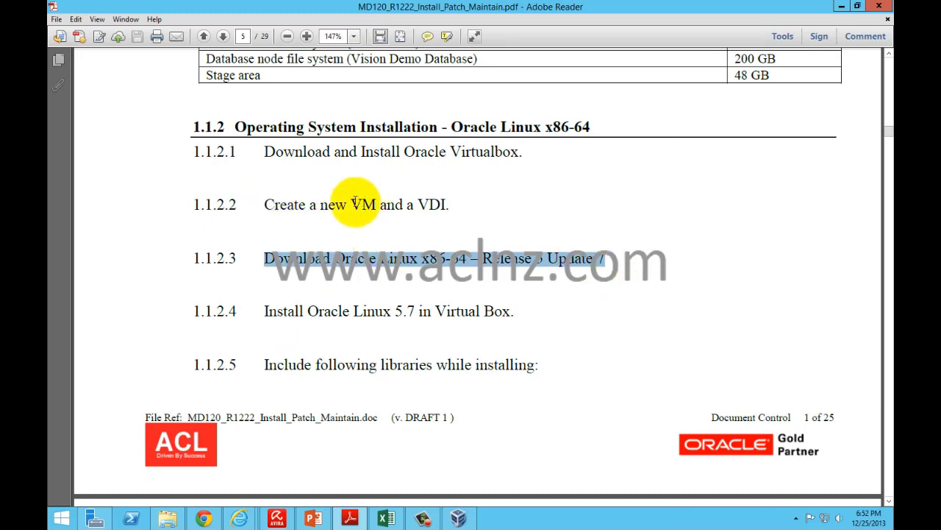
{"action": "double_click", "coordinate": [356, 203]}
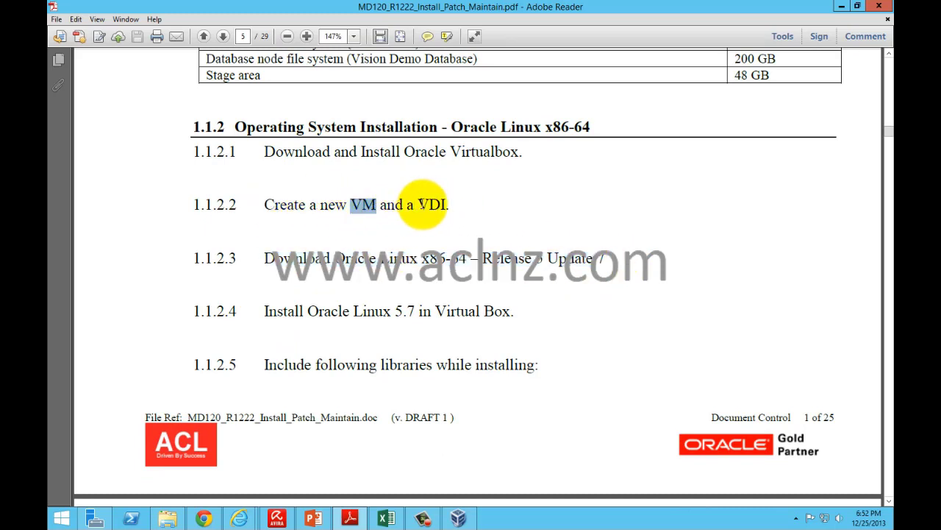
{"action": "left_click_drag", "start_coordinate": [418, 205], "coordinate": [450, 205]}
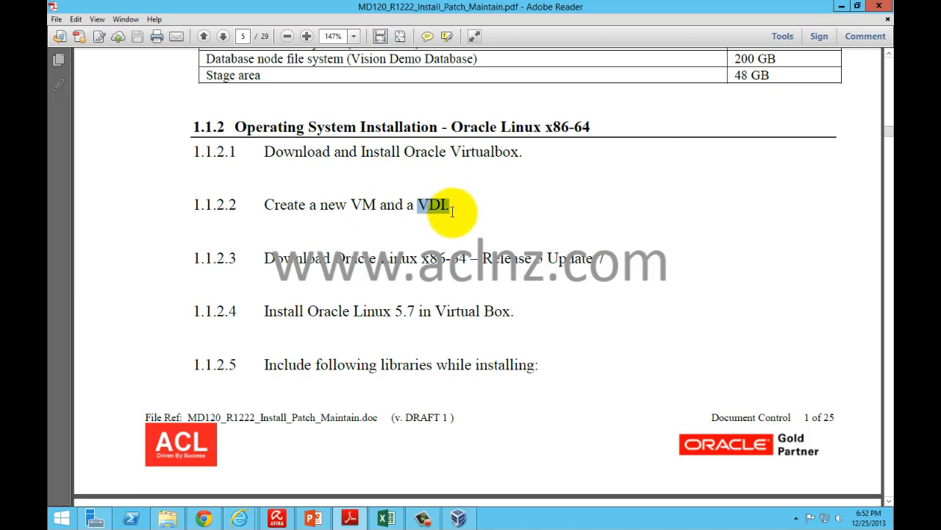
{"action": "left_click", "coordinate": [482, 213]}
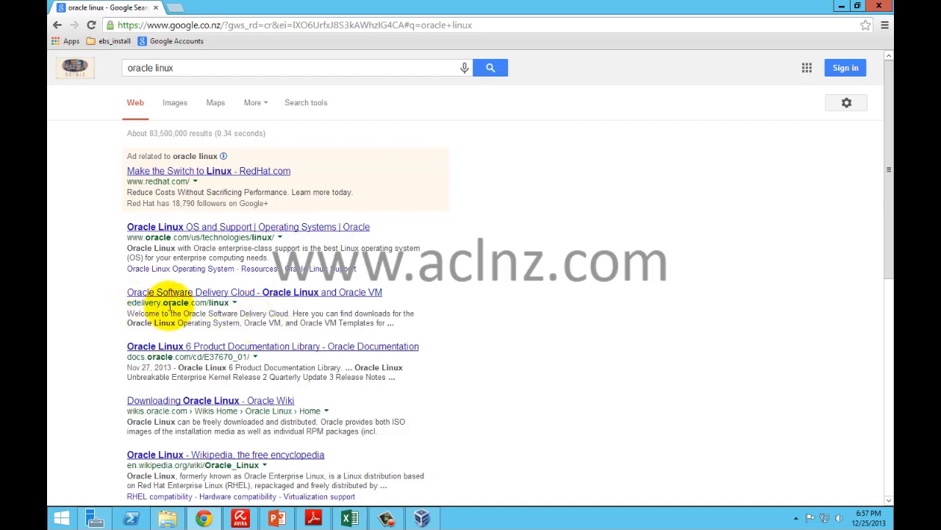
Step: Open Oracle Software Delivery Cloud, sign in, and accept the export restrictions terms
{"action": "left_click", "coordinate": [266, 298]}
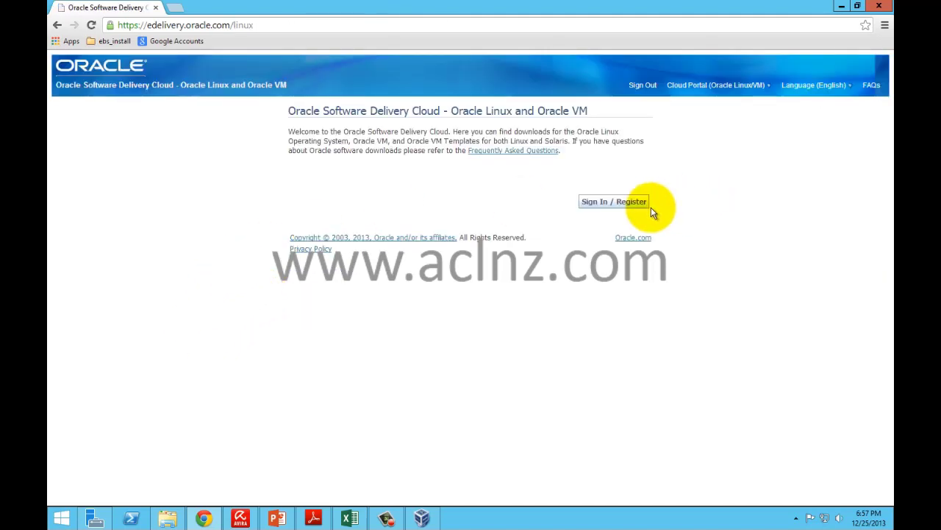
{"action": "left_click", "coordinate": [609, 203]}
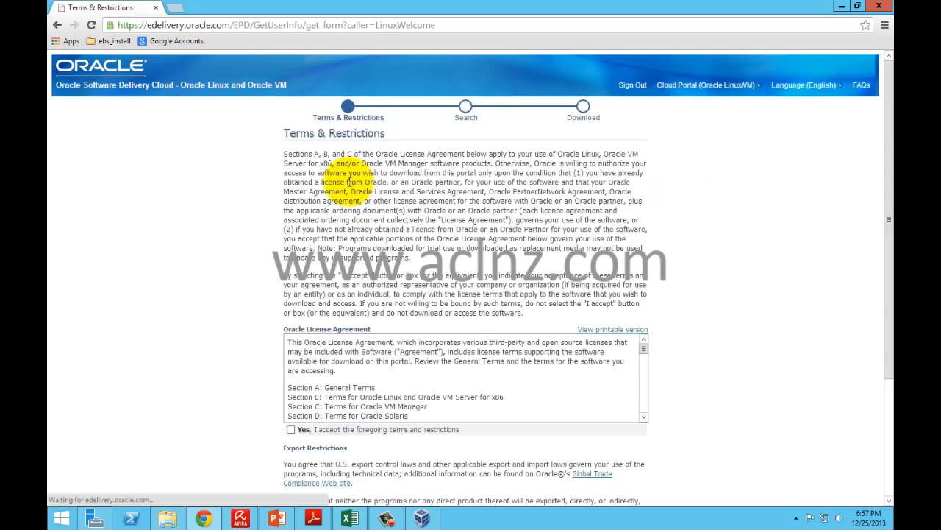
{"action": "scroll", "coordinate": [123, 232], "scroll_direction": "down", "scroll_amount": 1}
{"action": "scroll", "coordinate": [123, 229], "scroll_direction": "down", "scroll_amount": 2}
{"action": "left_click", "coordinate": [291, 262]}
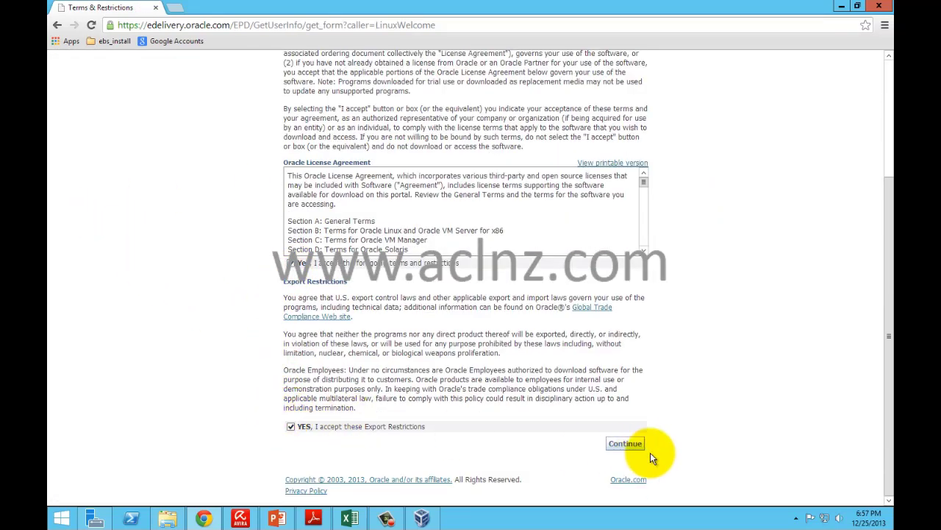
{"action": "left_click", "coordinate": [627, 443]}
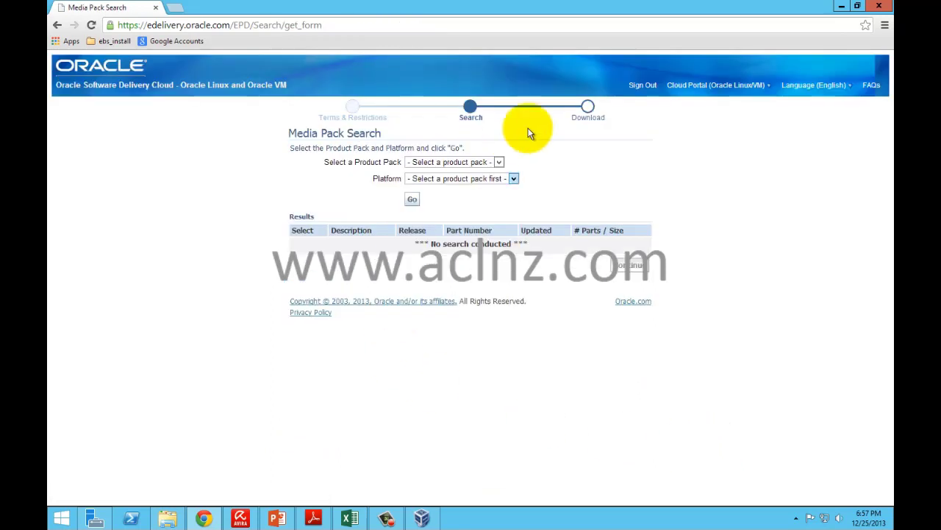
Step: Search media packs for Oracle Linux on the x86 64 bit platform
{"action": "left_click", "coordinate": [498, 162]}
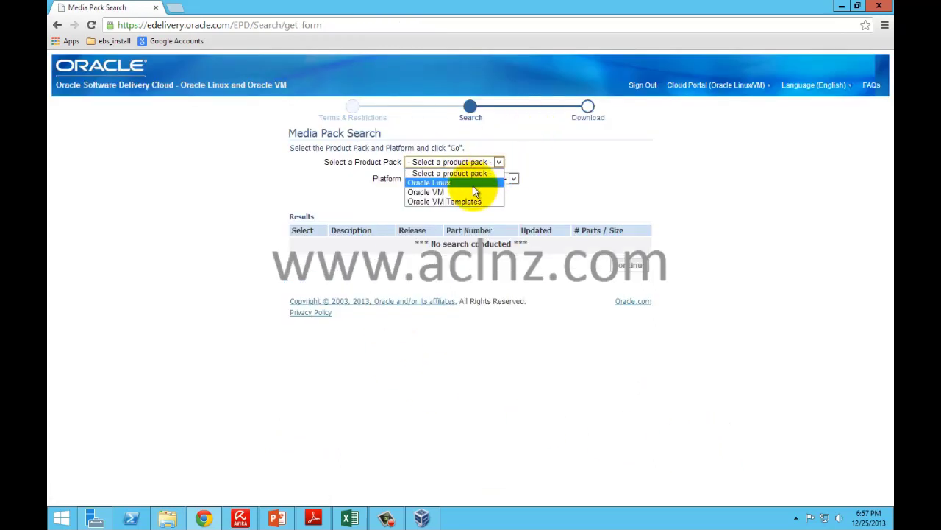
{"action": "left_click", "coordinate": [473, 185]}
{"action": "left_click", "coordinate": [457, 178]}
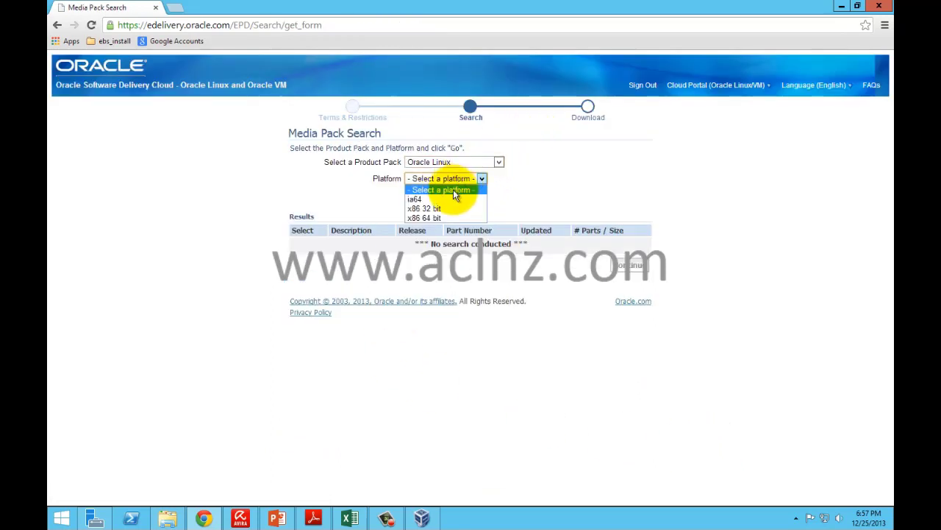
{"action": "left_click", "coordinate": [454, 219]}
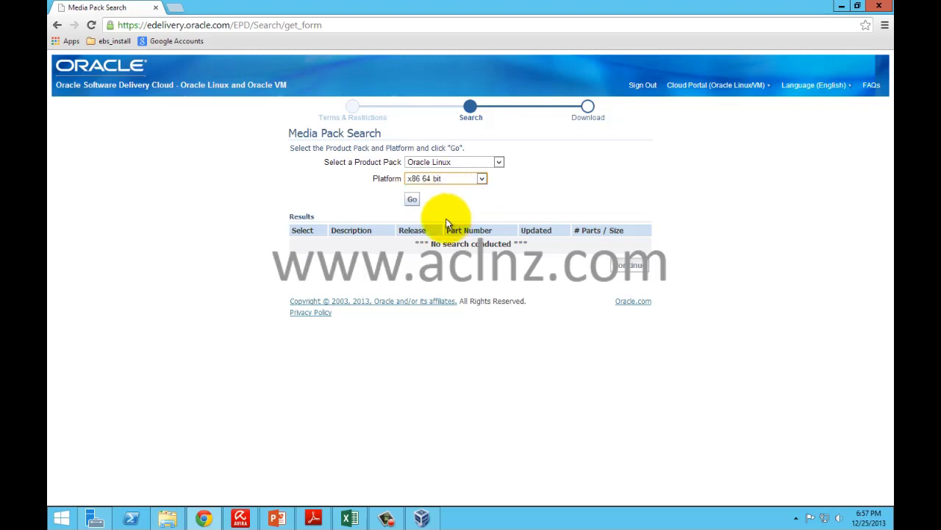
{"action": "left_click", "coordinate": [411, 201]}
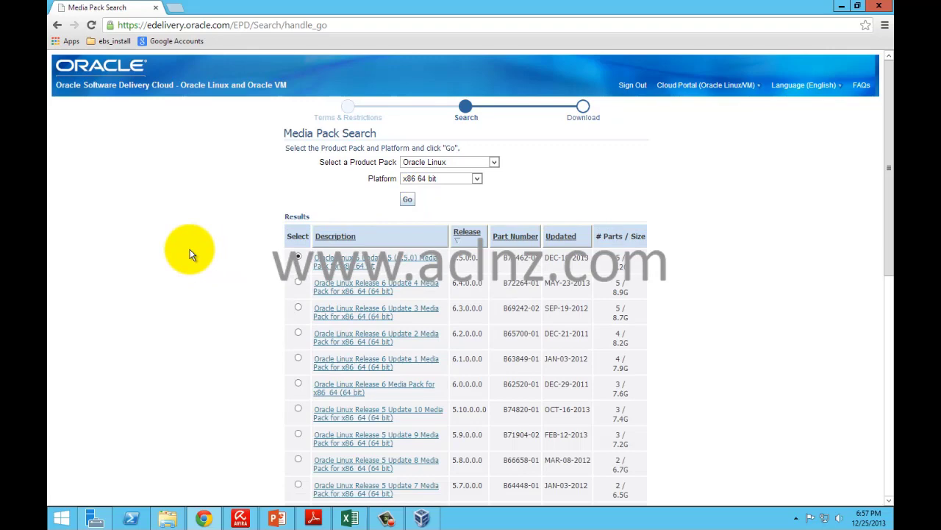
Step: Open the Oracle Linux Release 5 Update 7 media pack download page, then return to the guide PDF
{"action": "scroll", "coordinate": [190, 254], "scroll_direction": "down", "scroll_amount": 1}
{"action": "scroll", "coordinate": [189, 253], "scroll_direction": "down", "scroll_amount": 1}
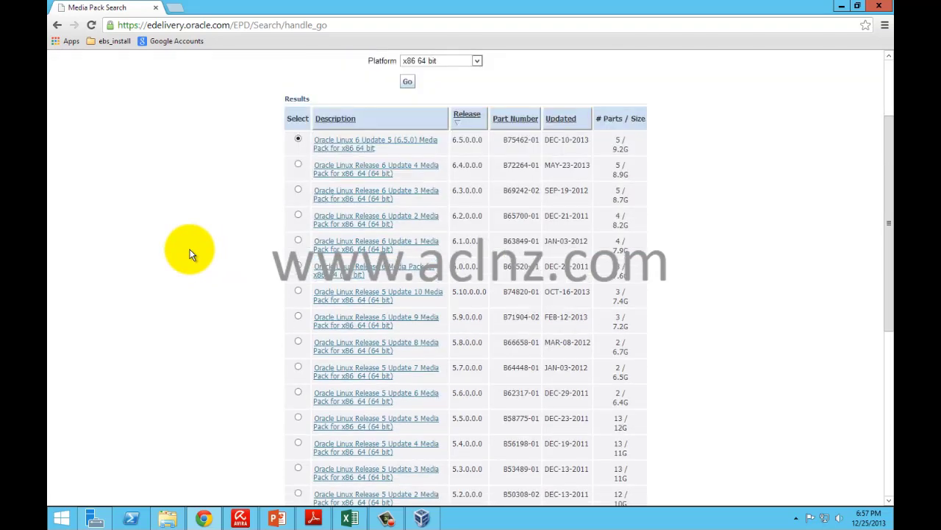
{"action": "scroll", "coordinate": [190, 254], "scroll_direction": "down", "scroll_amount": 1}
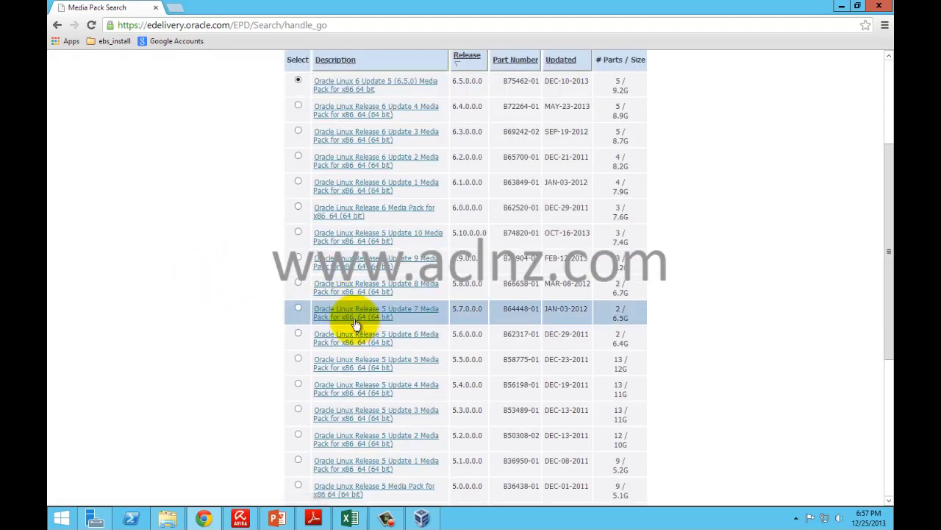
{"action": "left_click", "coordinate": [298, 309]}
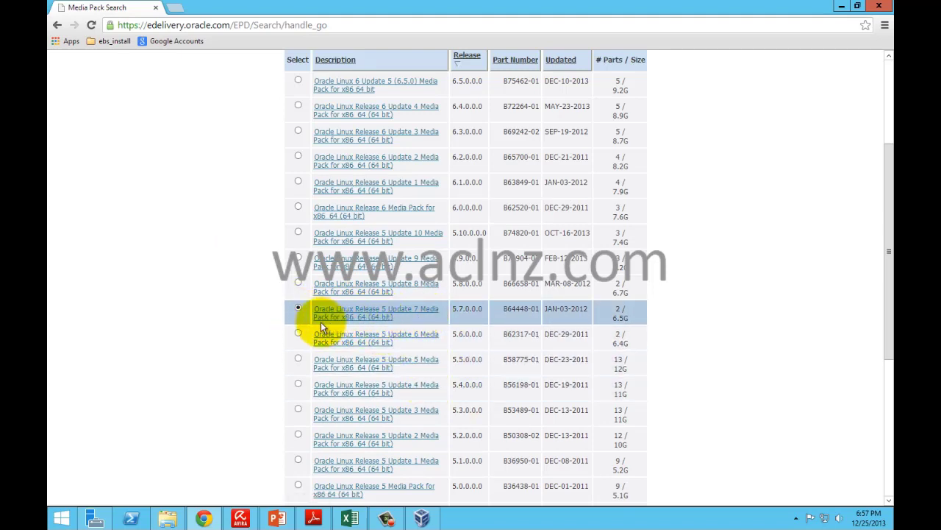
{"action": "left_click", "coordinate": [388, 314]}
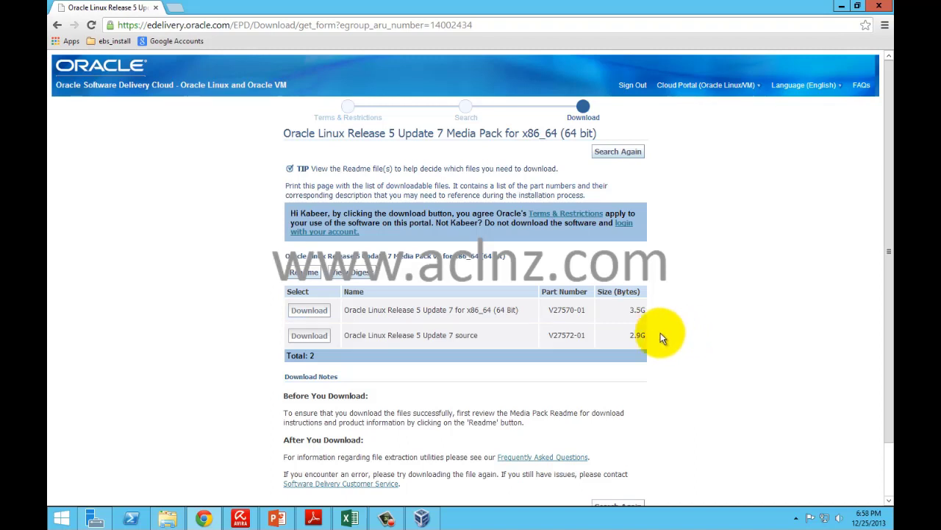
{"action": "left_click", "coordinate": [313, 518]}
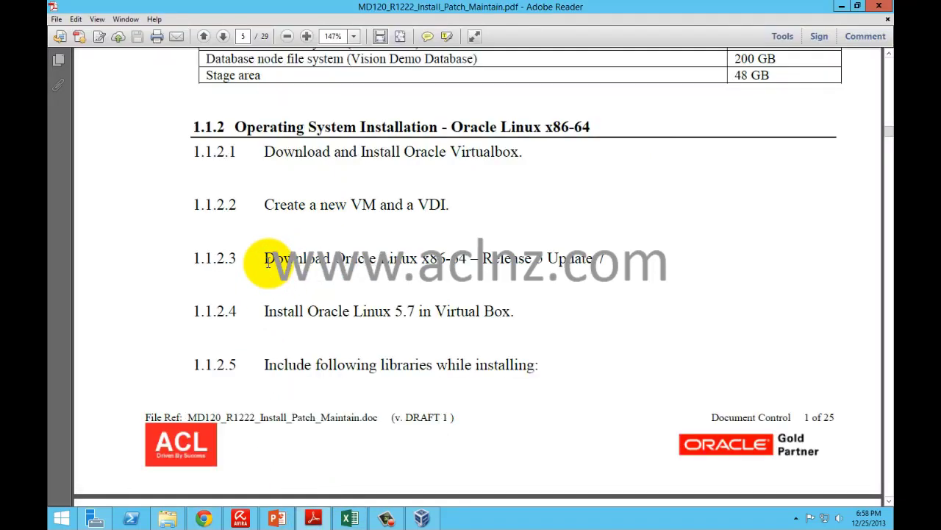
Step: Review guide steps 1.1.2.2–1.1.2.4, including Install Oracle Linux 5.7, then bring up VirtualBox Manager
{"action": "left_click_drag", "start_coordinate": [267, 259], "coordinate": [604, 259]}
{"action": "left_click", "coordinate": [604, 259]}
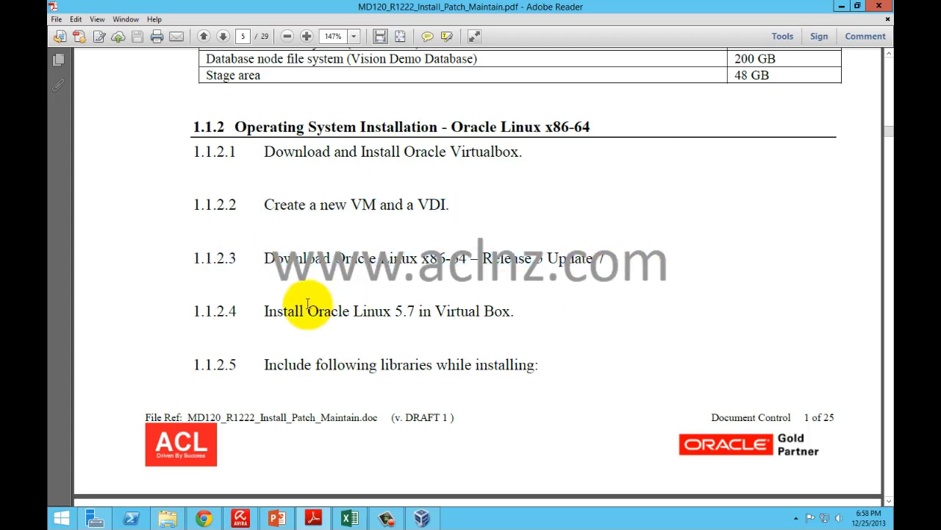
{"action": "left_click", "coordinate": [263, 312]}
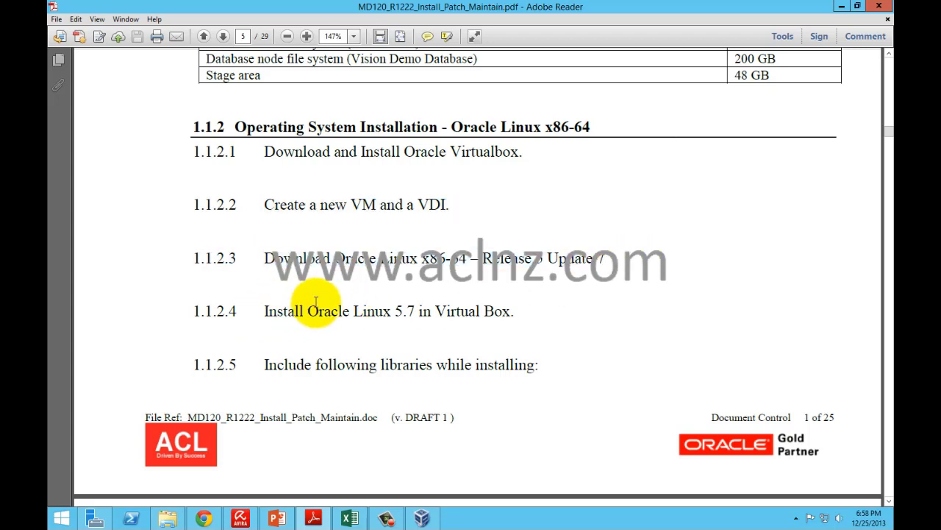
{"action": "left_click", "coordinate": [424, 518]}
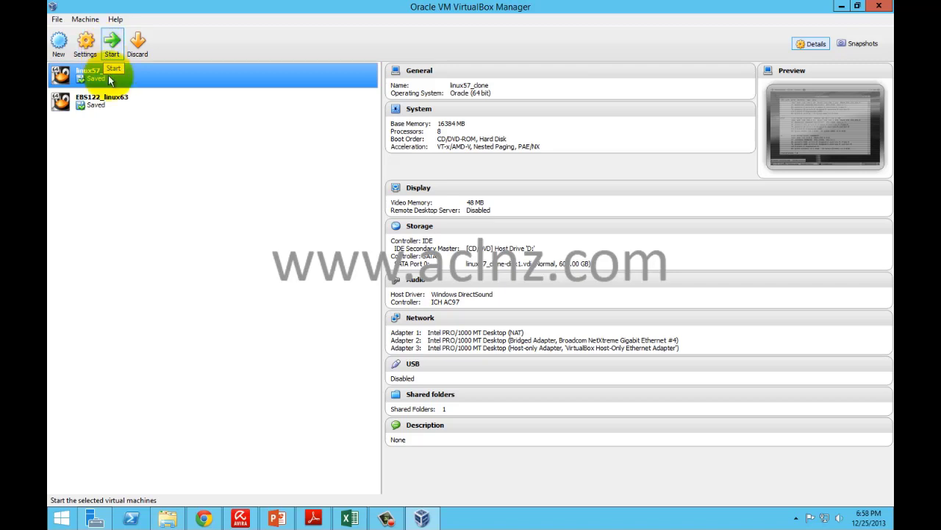
Step: Inspect EBS122_linux63's System boot order, cancel without changes, and minimize the Manager
{"action": "left_click", "coordinate": [101, 103]}
{"action": "left_click", "coordinate": [86, 46]}
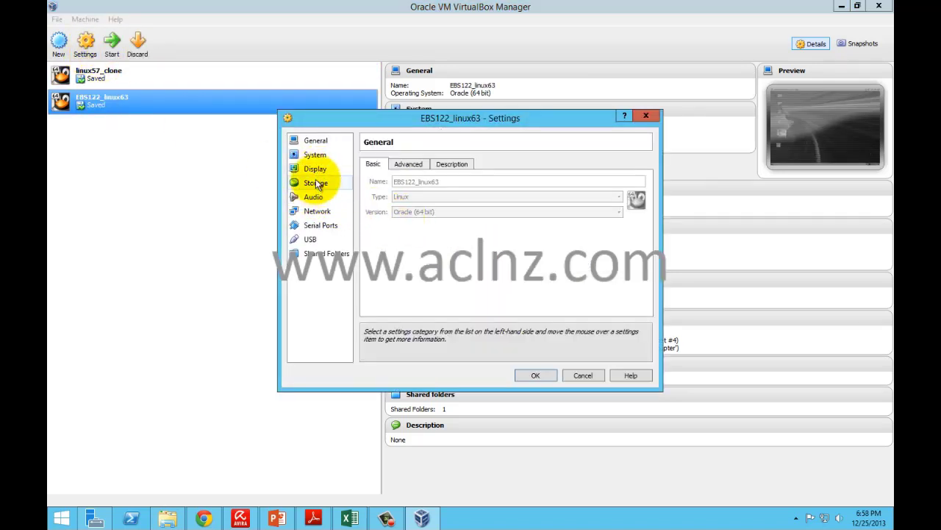
{"action": "left_click", "coordinate": [315, 155]}
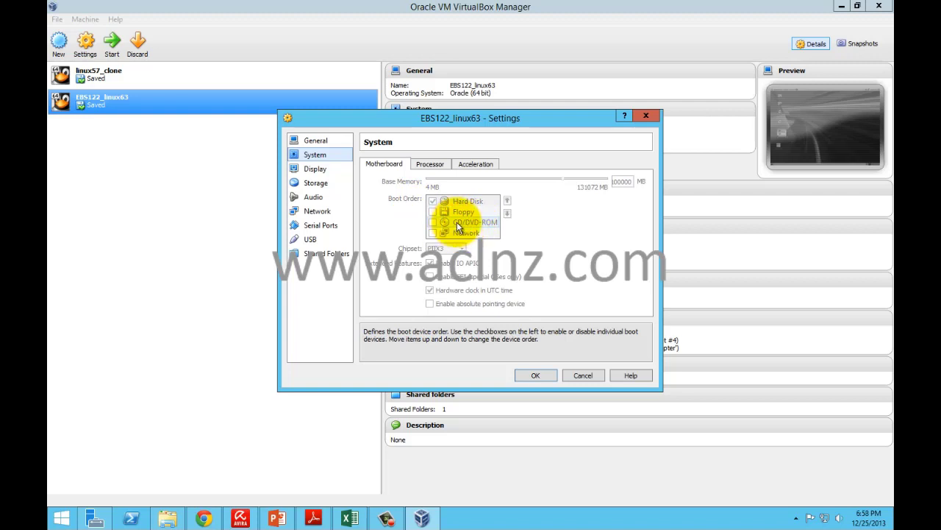
{"action": "left_click", "coordinate": [585, 374]}
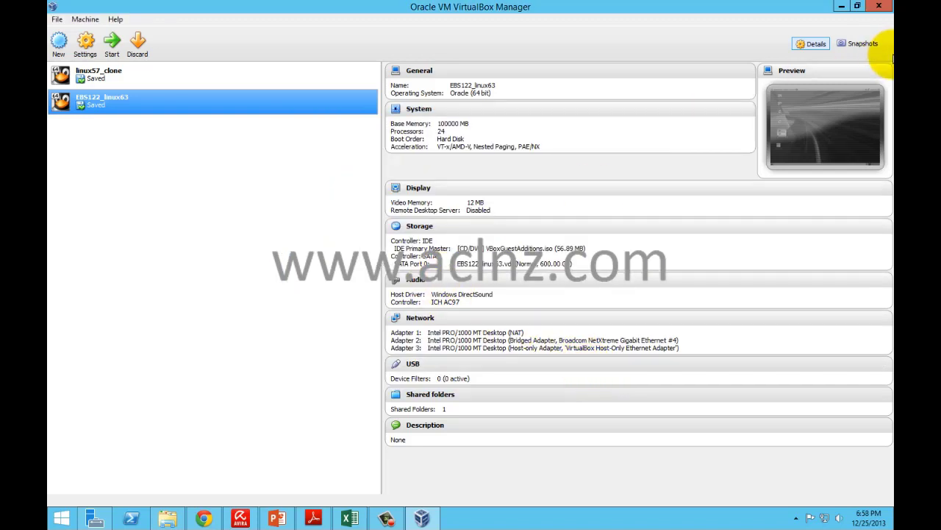
{"action": "left_click", "coordinate": [841, 6]}
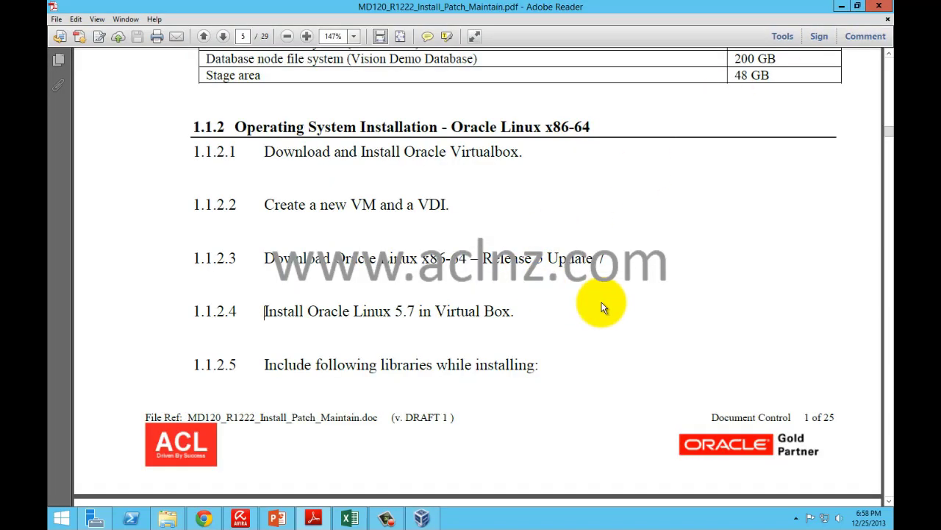
Step: Scroll through PDF pages 5–6 to read the development libraries, tools and system tools package lists
{"action": "scroll", "coordinate": [601, 307], "scroll_direction": "down", "scroll_amount": 5}
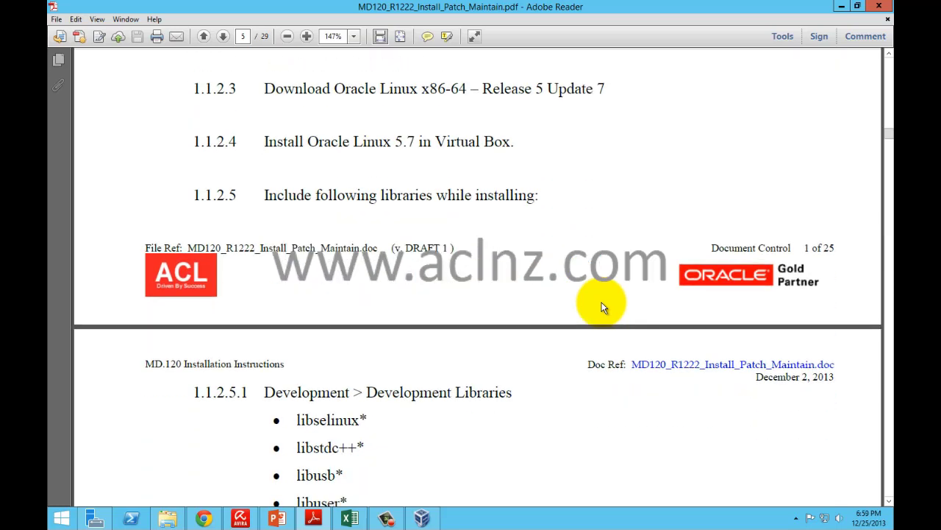
{"action": "scroll", "coordinate": [600, 307], "scroll_direction": "down", "scroll_amount": 6}
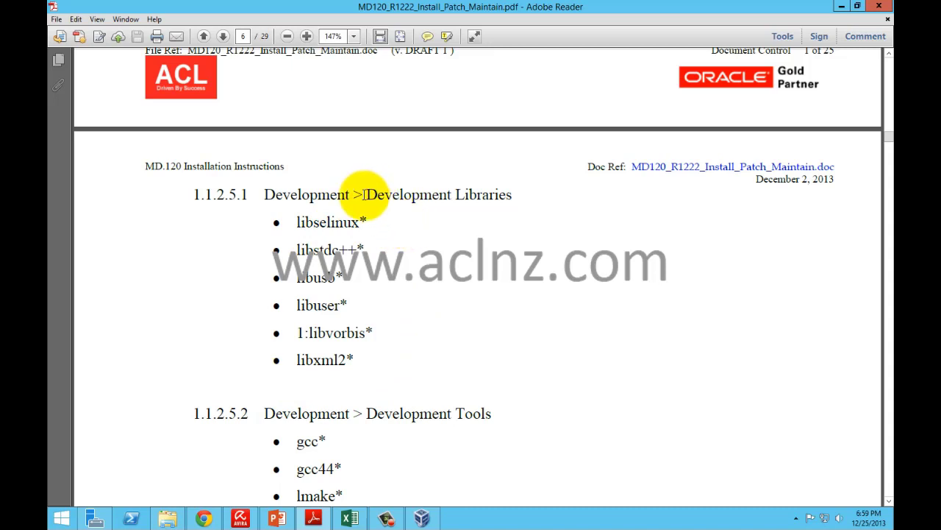
{"action": "scroll", "coordinate": [160, 298], "scroll_direction": "down", "scroll_amount": 5}
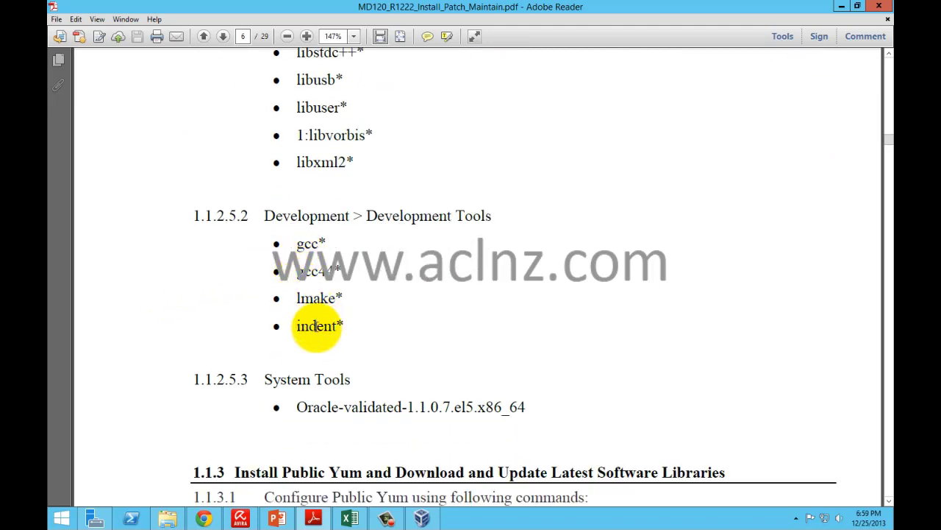
{"action": "scroll", "coordinate": [323, 327], "scroll_direction": "down", "scroll_amount": 2}
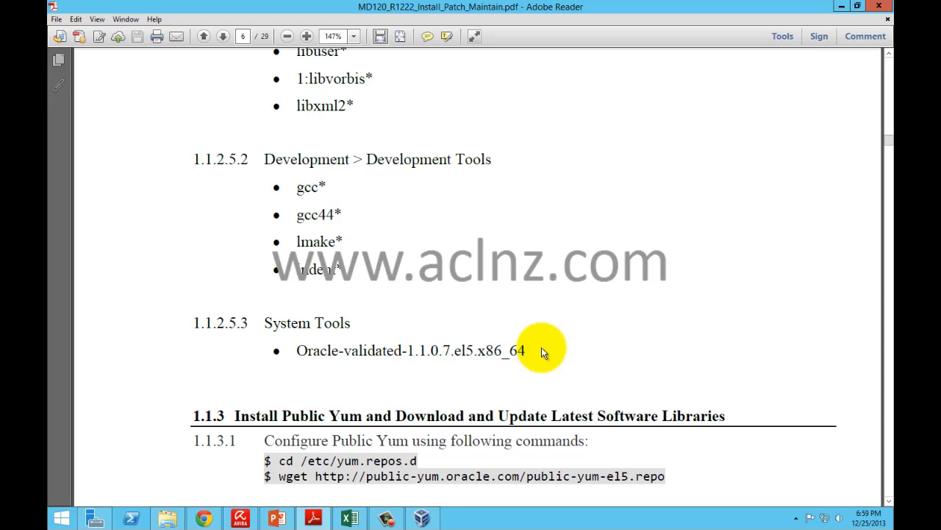
{"action": "scroll", "coordinate": [542, 348], "scroll_direction": "up", "scroll_amount": 10}
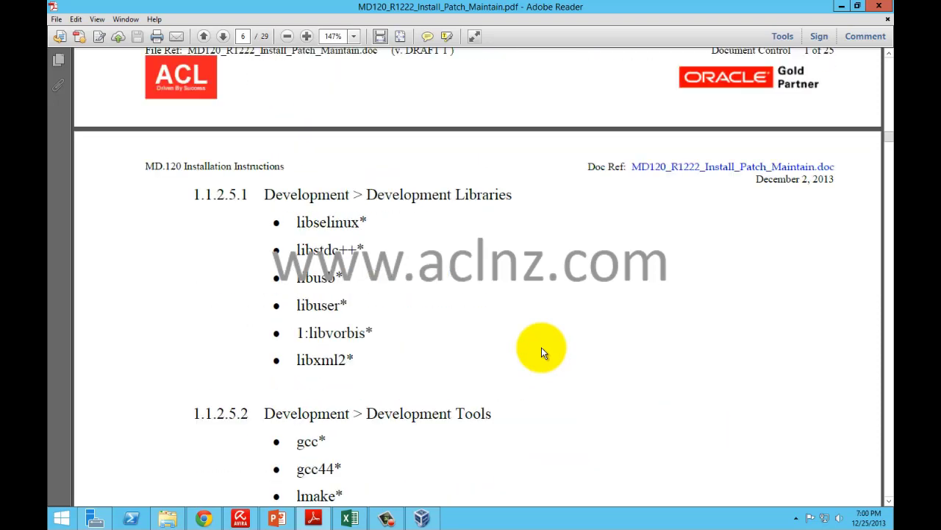
{"action": "scroll", "coordinate": [542, 352], "scroll_direction": "up", "scroll_amount": 5}
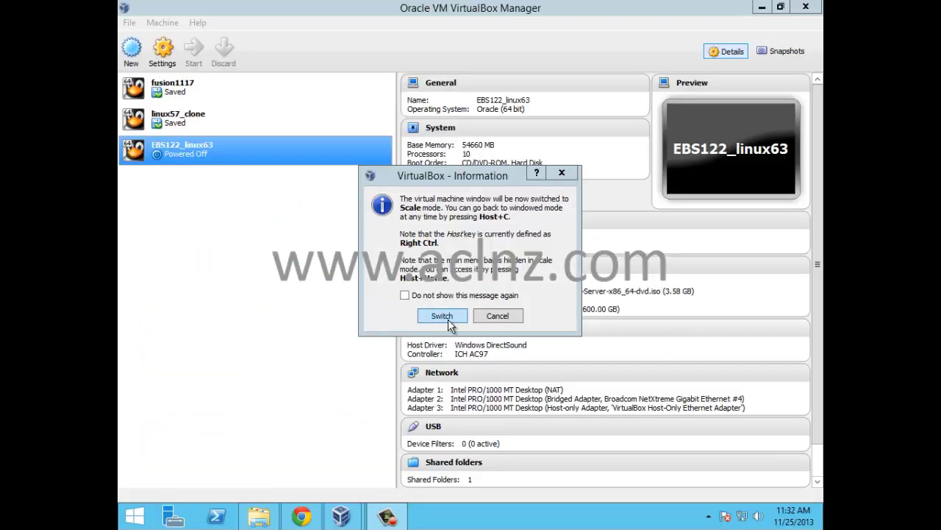
Step: Start EBS122_linux63 in scale mode, boot the installer's default option, and maximize the VM window
{"action": "left_click", "coordinate": [442, 316]}
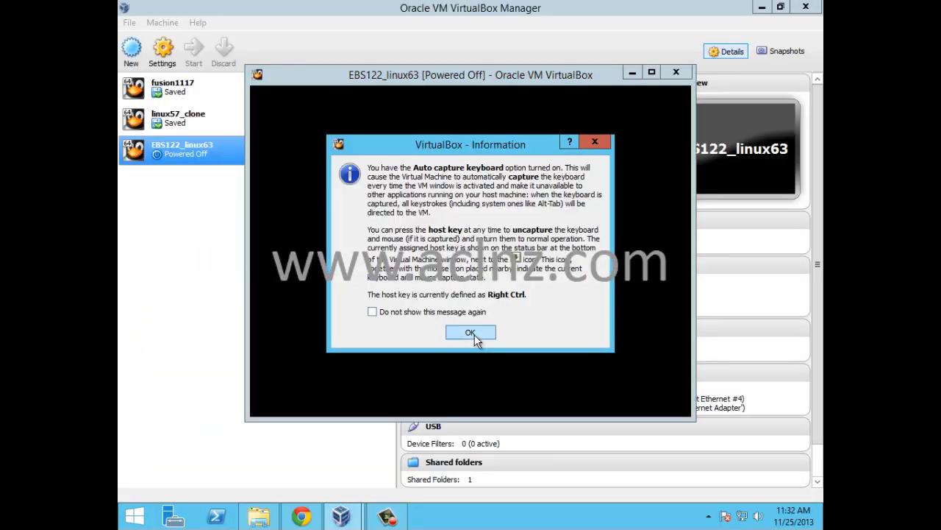
{"action": "left_click", "coordinate": [471, 332]}
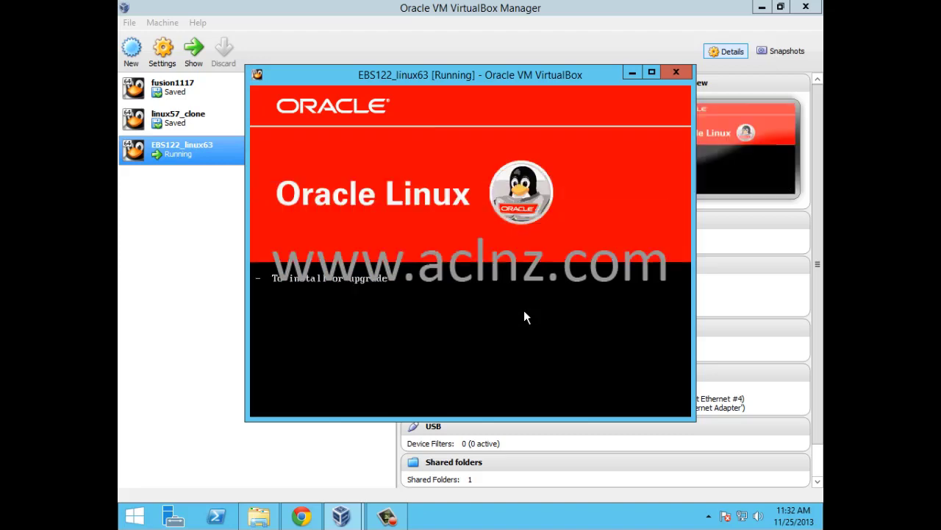
{"action": "key", "text": "Return"}
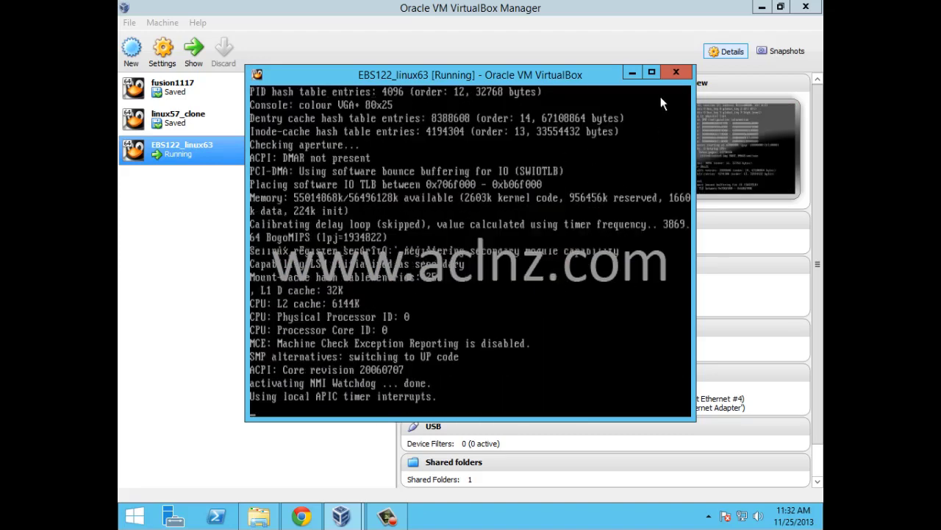
{"action": "left_click", "coordinate": [651, 71]}
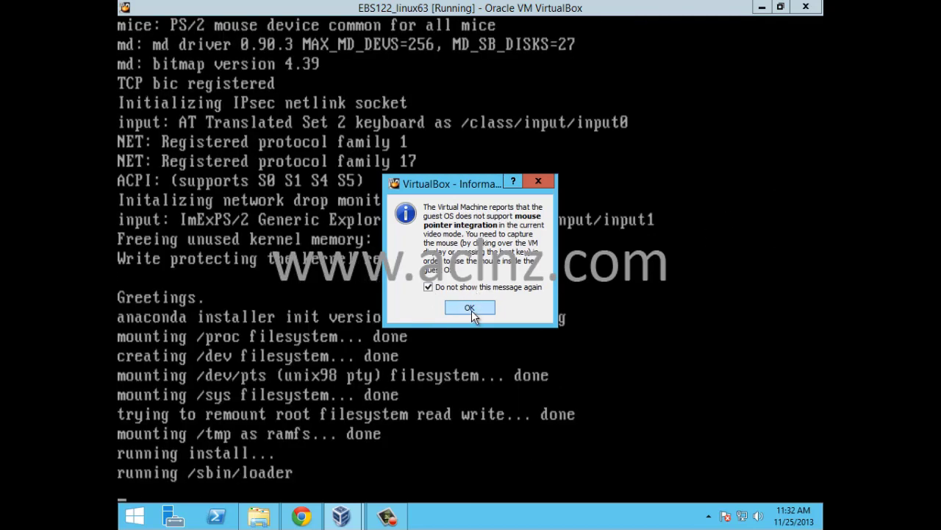
{"action": "left_click", "coordinate": [471, 308]}
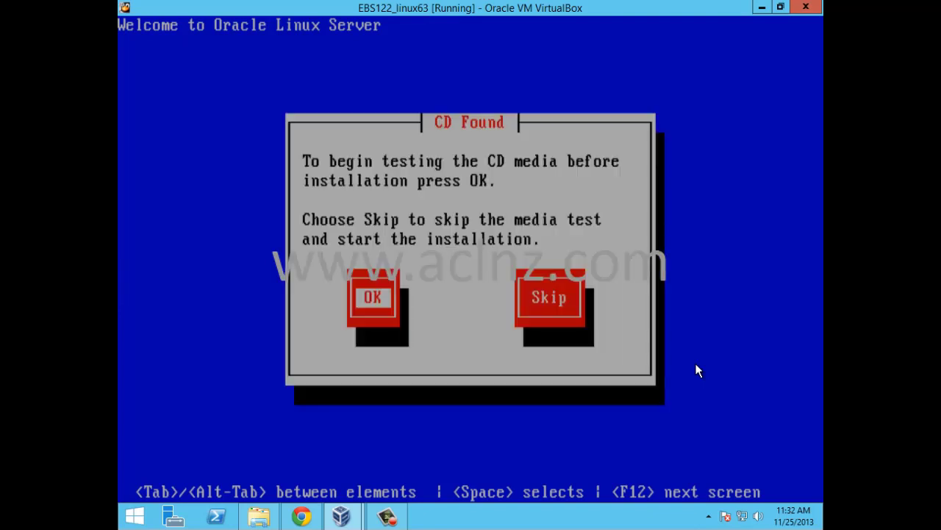
Step: Skip the CD media test and dismiss the colour depth notice
{"action": "key", "text": "Tab"}
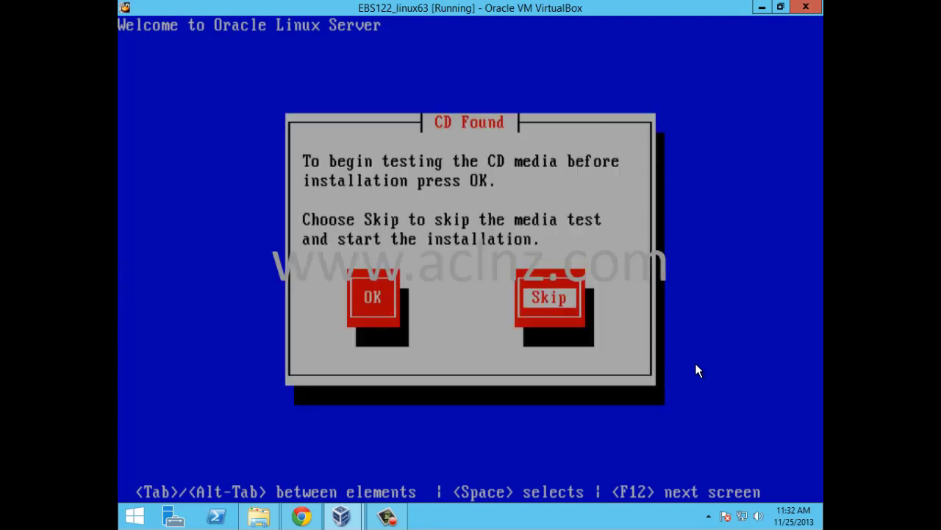
{"action": "key", "text": "Return"}
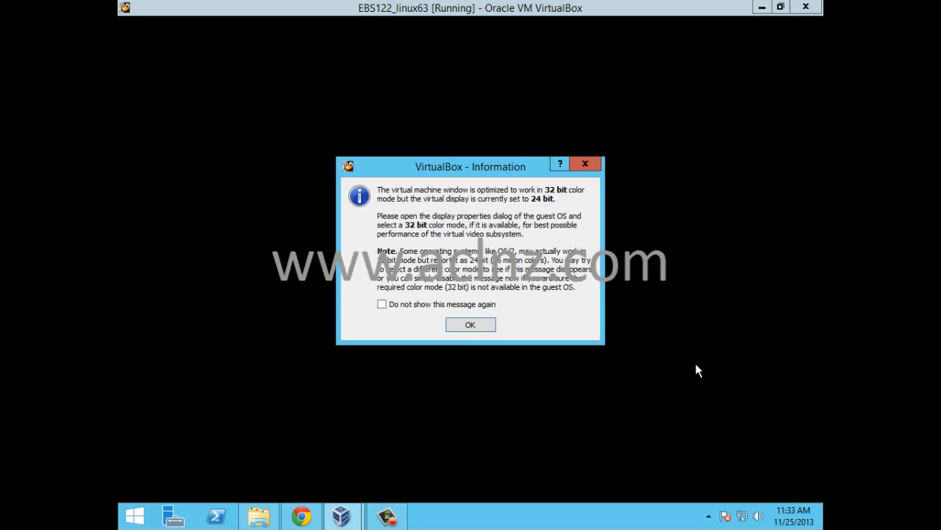
{"action": "left_click", "coordinate": [478, 327]}
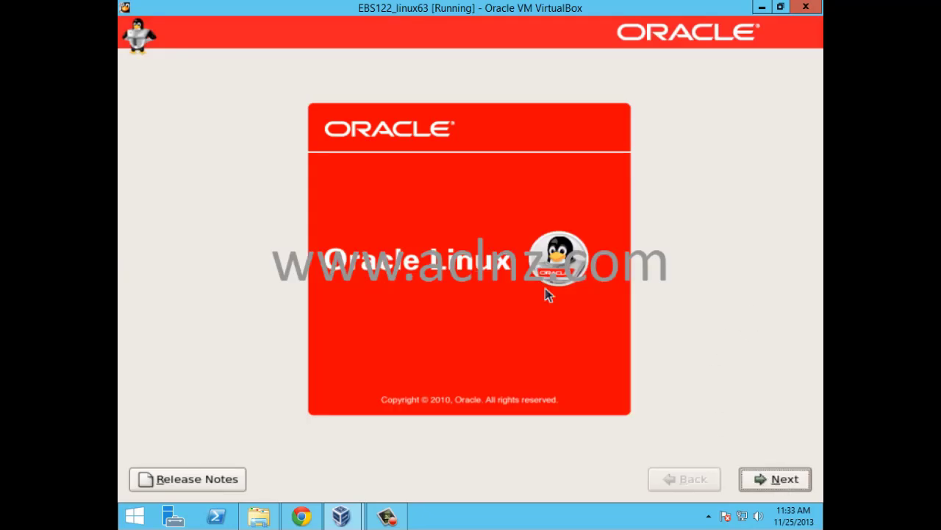
Step: Pass the welcome screen, keeping English language and U.S. English keyboard
{"action": "left_click", "coordinate": [773, 482]}
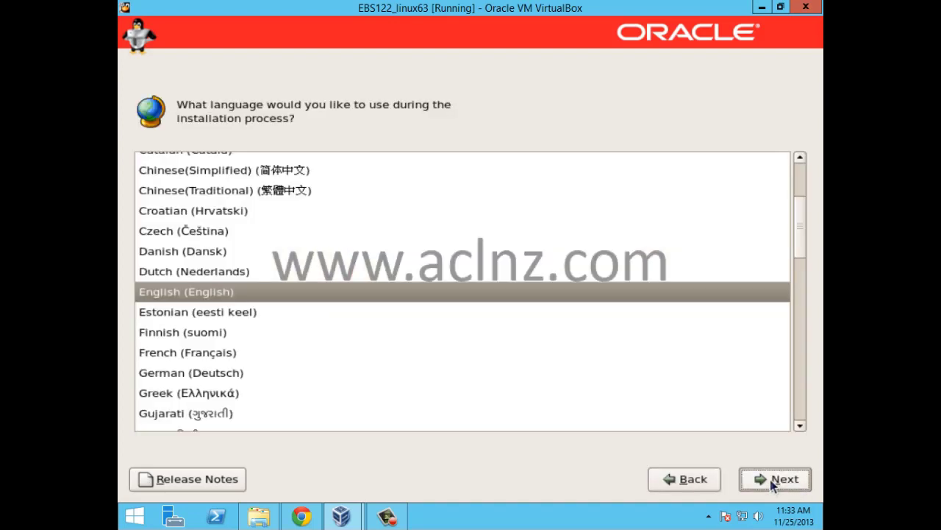
{"action": "left_click", "coordinate": [772, 482]}
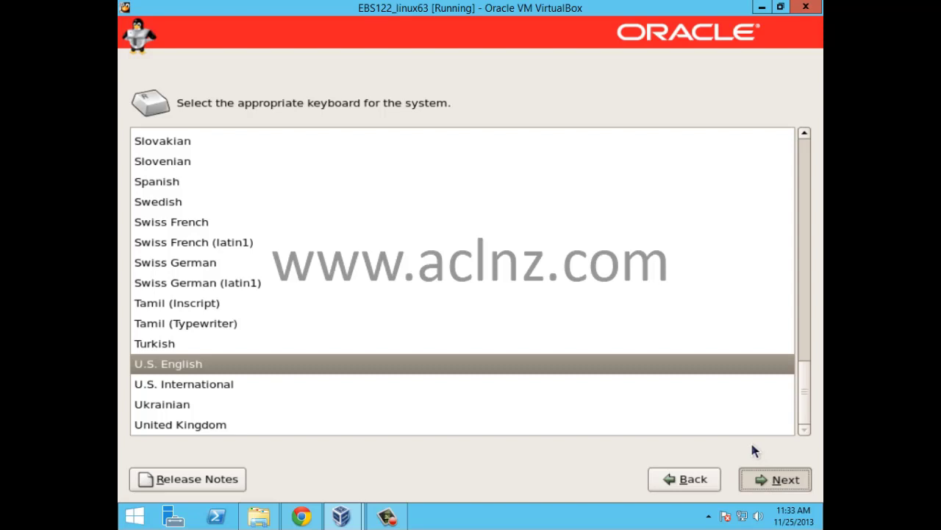
{"action": "key", "text": "Return"}
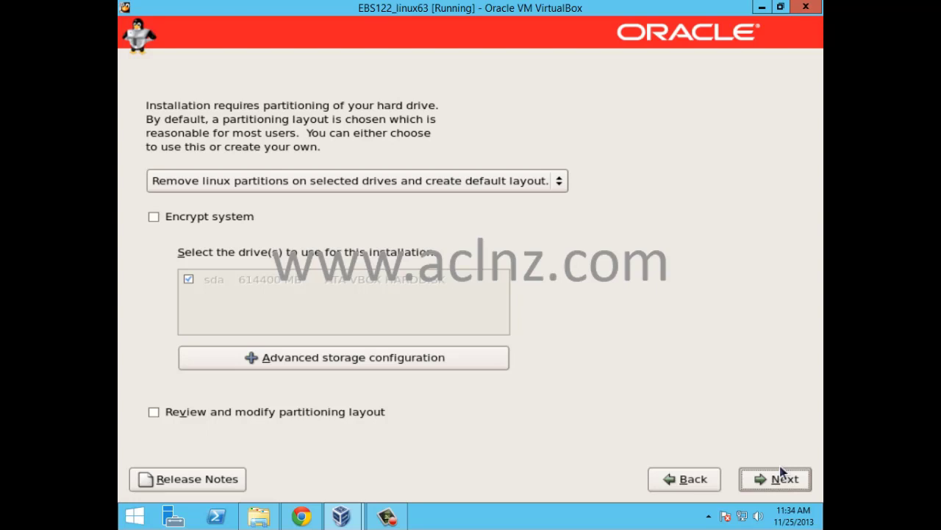
Step: Remove all partitions on sda and use the default partition layout
{"action": "left_click", "coordinate": [557, 184]}
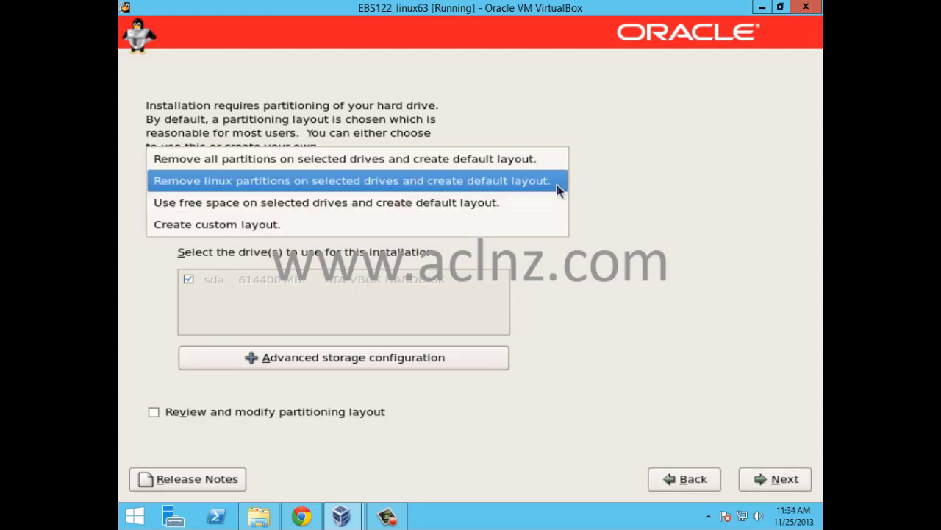
{"action": "left_click", "coordinate": [488, 156]}
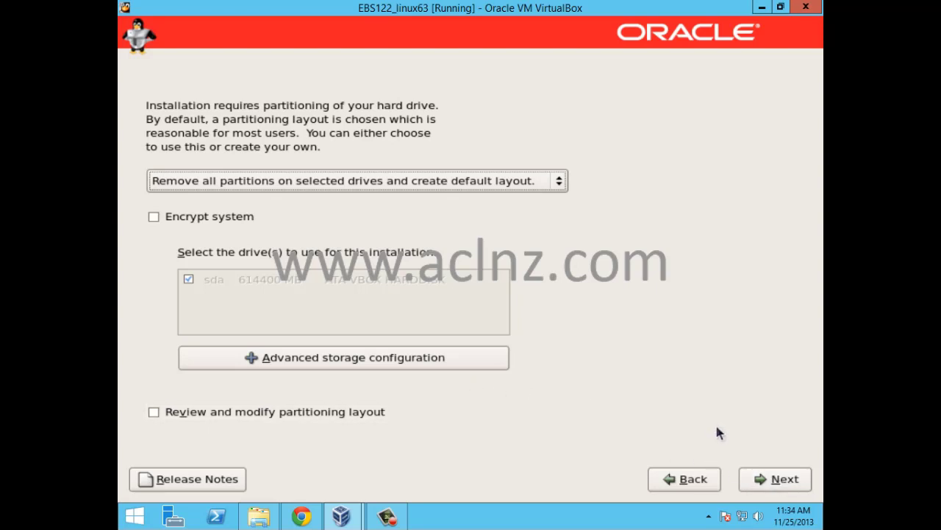
{"action": "left_click", "coordinate": [769, 480]}
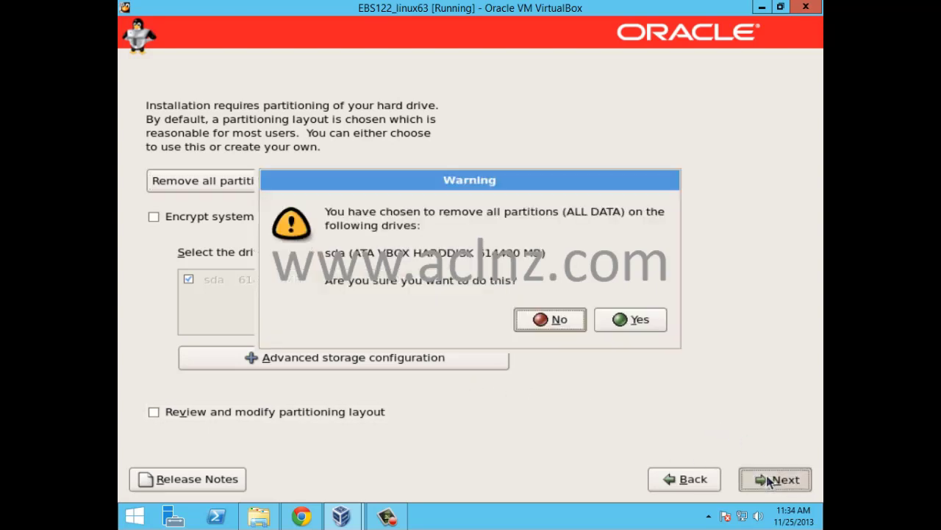
{"action": "left_click", "coordinate": [628, 318]}
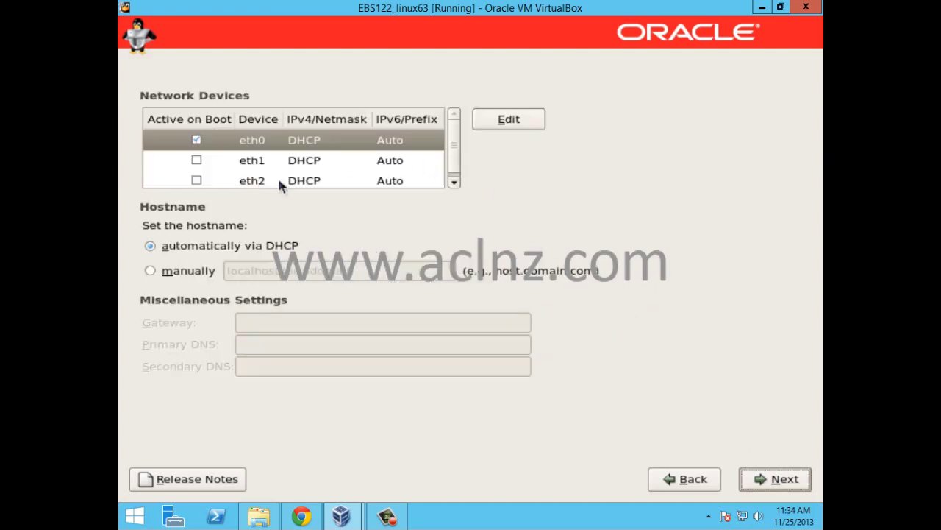
Step: Switch the hostname to manual entry and place the caret in its field
{"action": "left_click", "coordinate": [149, 271]}
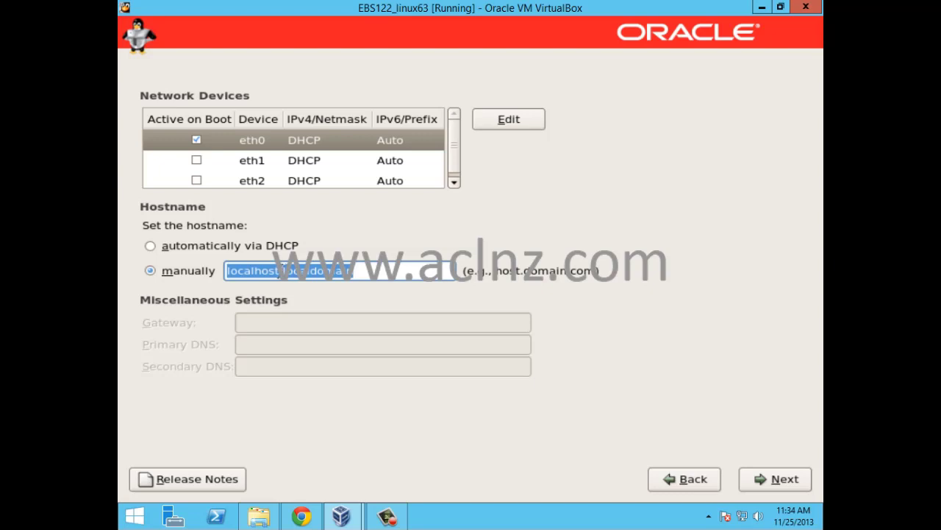
{"action": "left_click", "coordinate": [283, 269]}
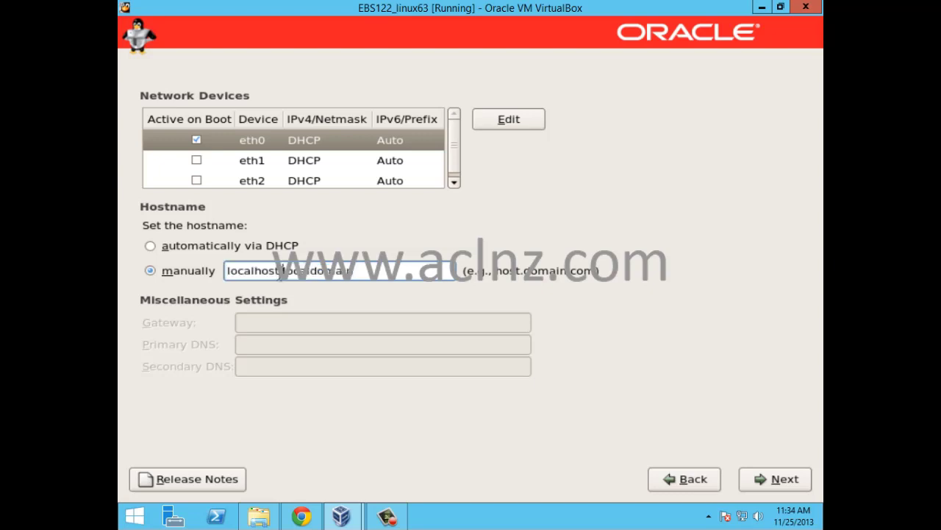
{"action": "left_click", "coordinate": [416, 271]}
Step: Set eth0 to manual IPv4 192.168.56.111, netmask 255.255.255.0, with IPv6 disabled
{"action": "left_click", "coordinate": [524, 120]}
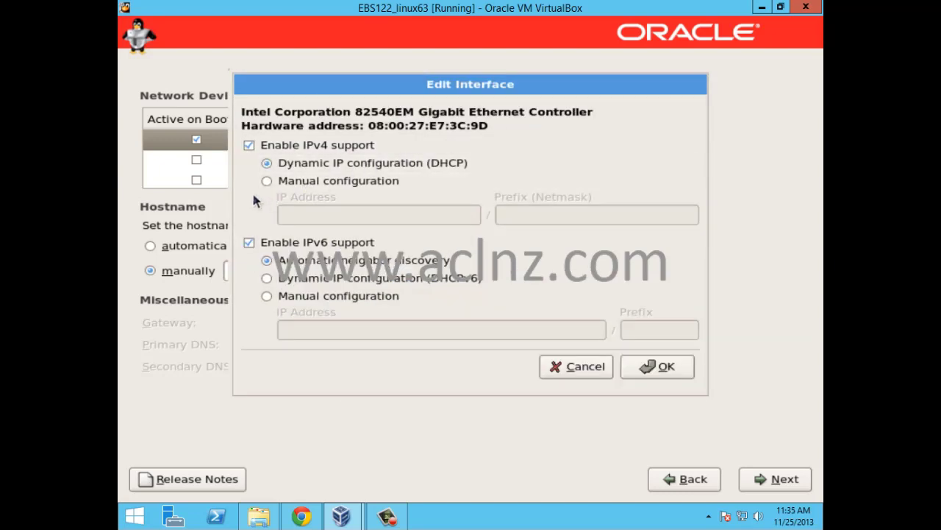
{"action": "left_click", "coordinate": [248, 243]}
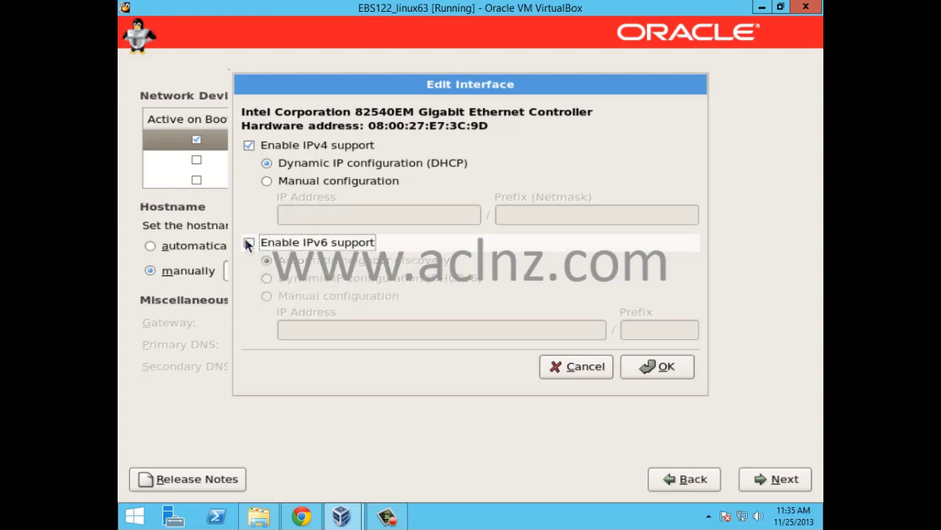
{"action": "left_click", "coordinate": [266, 181]}
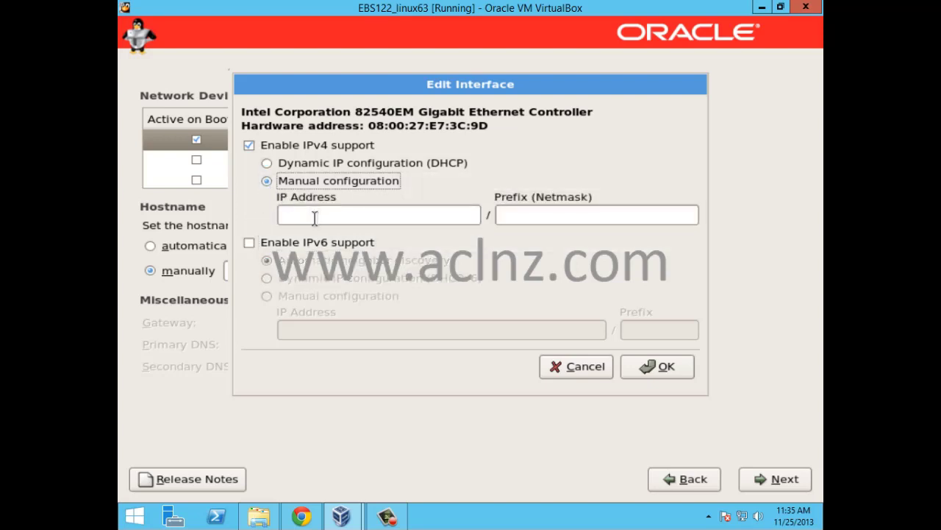
{"action": "left_click", "coordinate": [317, 217]}
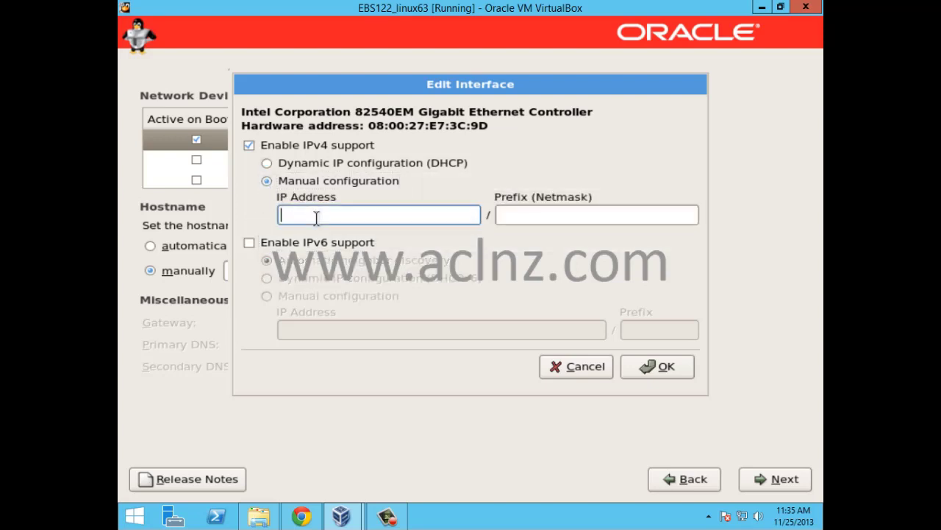
{"action": "type", "text": "192.168.56."}
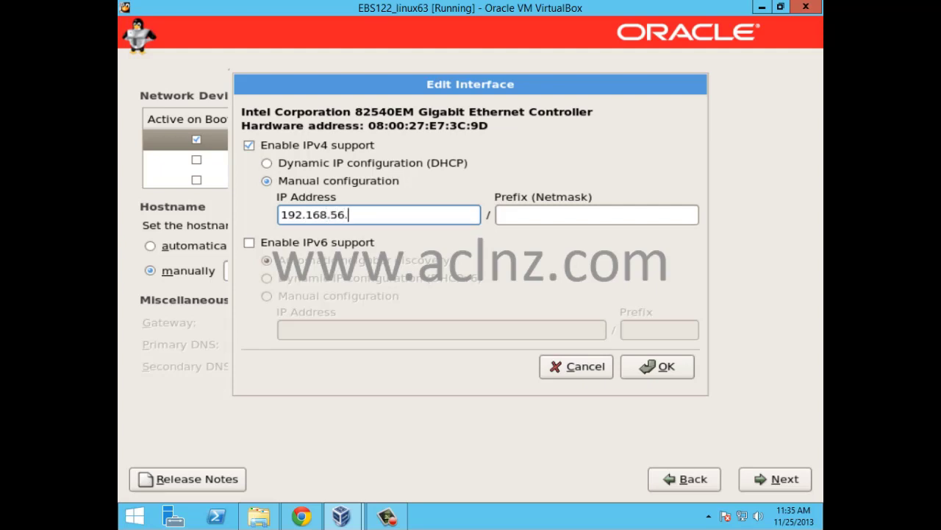
{"action": "type", "text": "111"}
{"action": "left_click", "coordinate": [618, 214]}
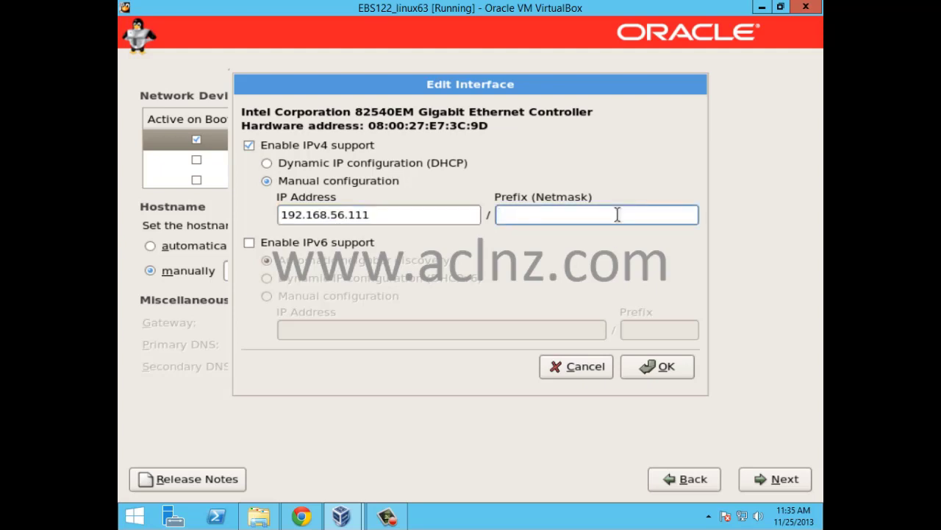
{"action": "type", "text": "255.255.255"}
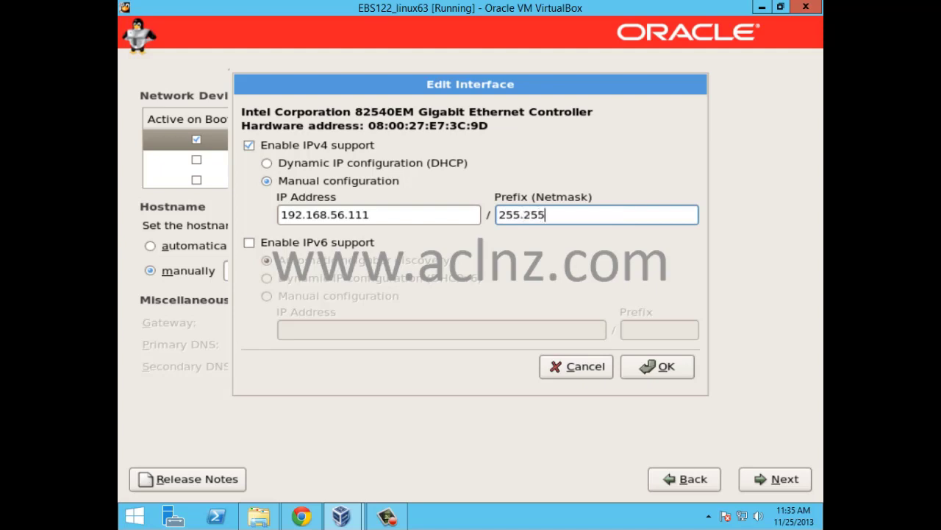
{"action": "type", "text": ".0"}
{"action": "left_click", "coordinate": [664, 368]}
Step: Change the hostname from localhost.localdomain to ebs122.aclnz.com
{"action": "left_click", "coordinate": [284, 271]}
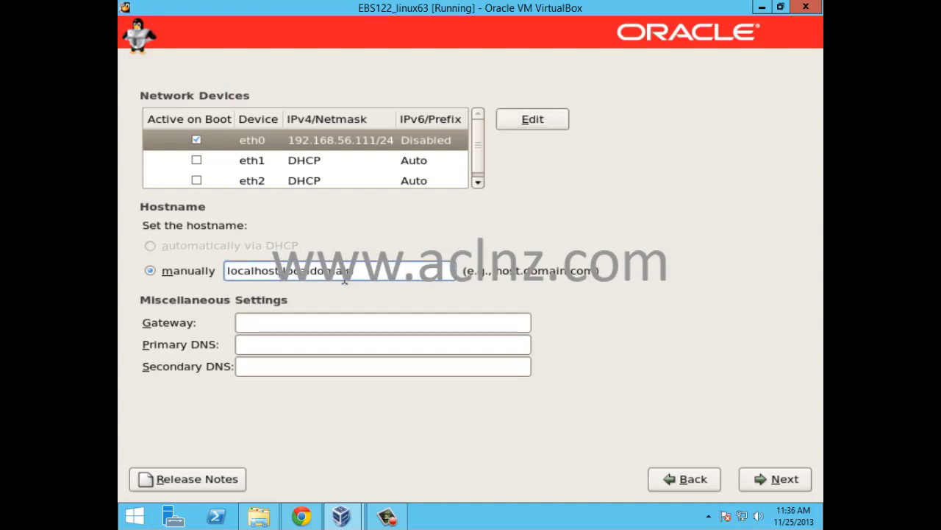
{"action": "key", "text": "shift+Home"}
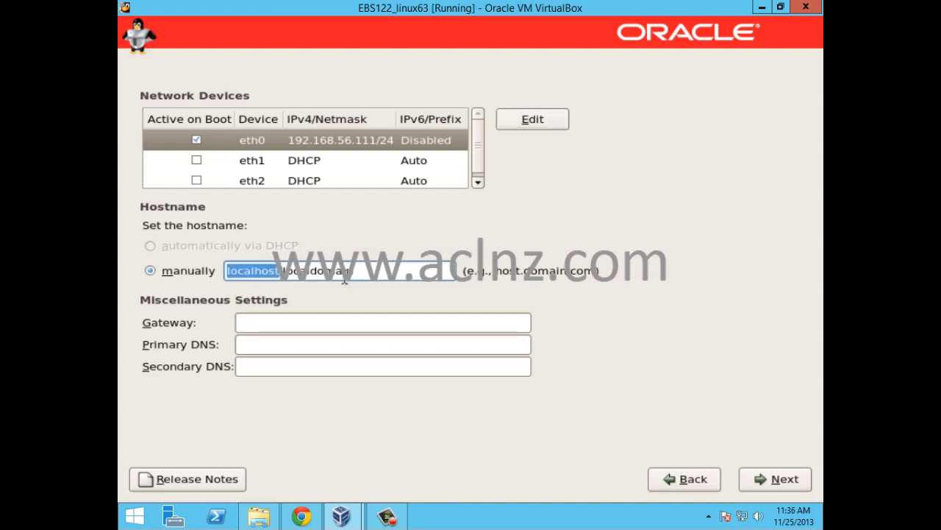
{"action": "type", "text": "ebs"}
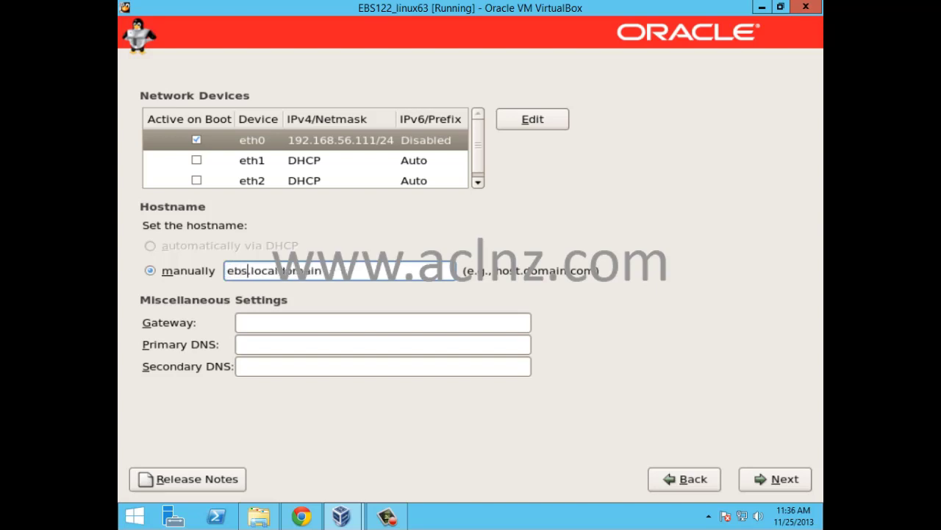
{"action": "type", "text": "122"}
{"action": "key", "text": "Right"}
{"action": "key", "text": "shift+End"}
{"action": "type", "text": "aclnz.com"}
Step: Set both Gateway and Primary DNS to 192.168.56.1
{"action": "left_click", "coordinate": [309, 324]}
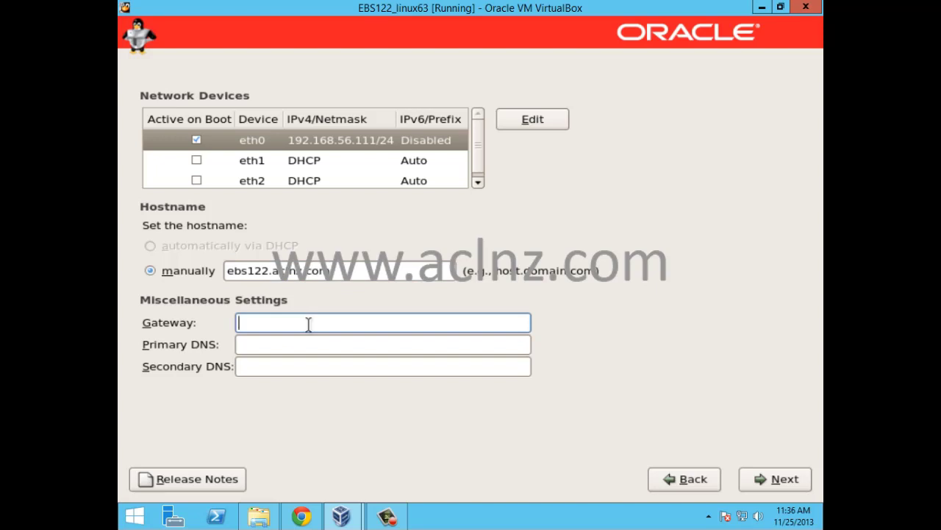
{"action": "type", "text": "192.168.56"}
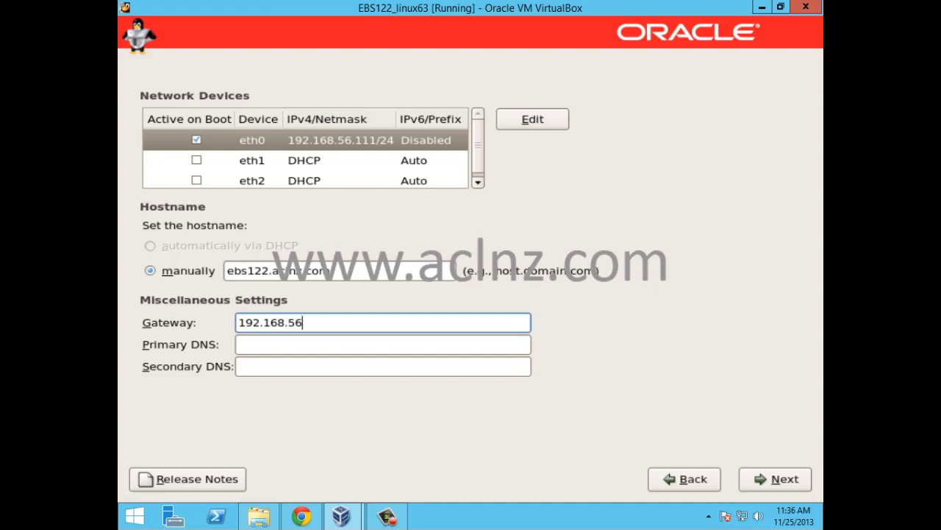
{"action": "type", "text": ".1"}
{"action": "left_click", "coordinate": [298, 347]}
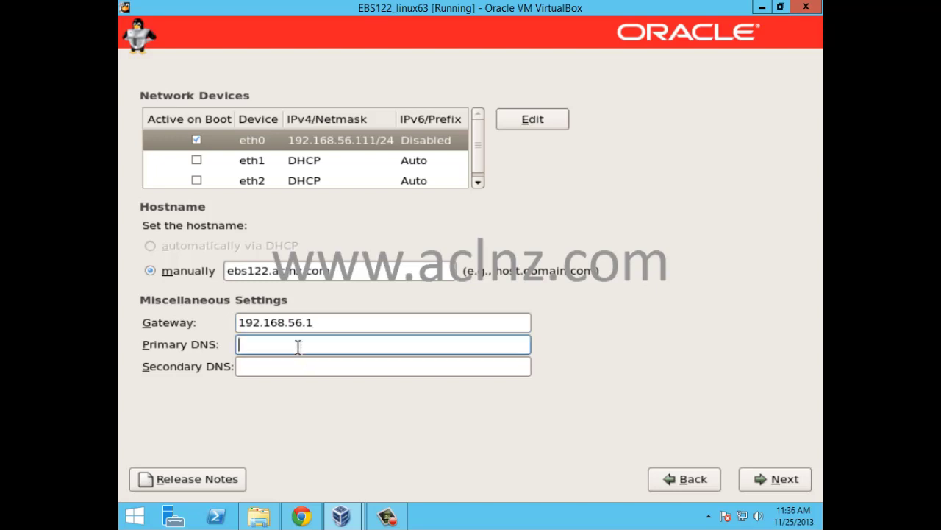
{"action": "type", "text": "192.168.56.1"}
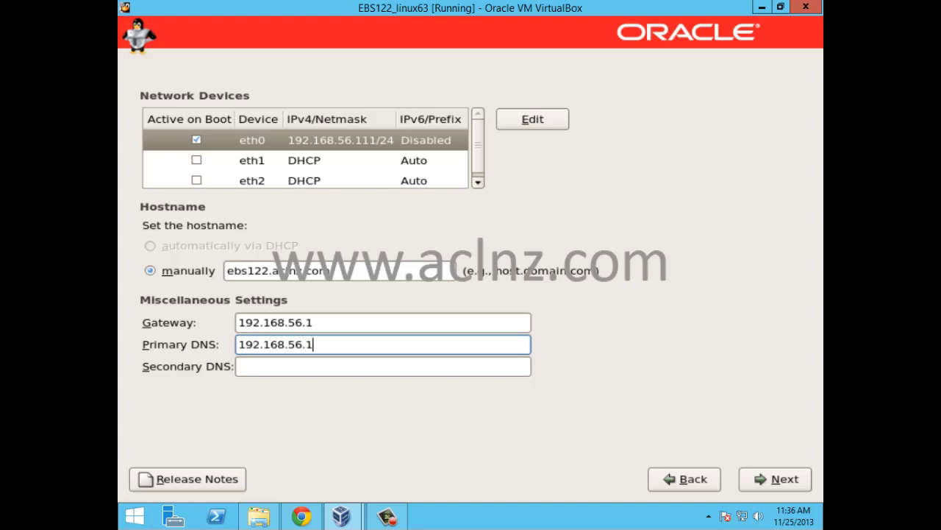
{"action": "key", "text": "shift+Tab"}
{"action": "key", "text": "shift+Tab"}
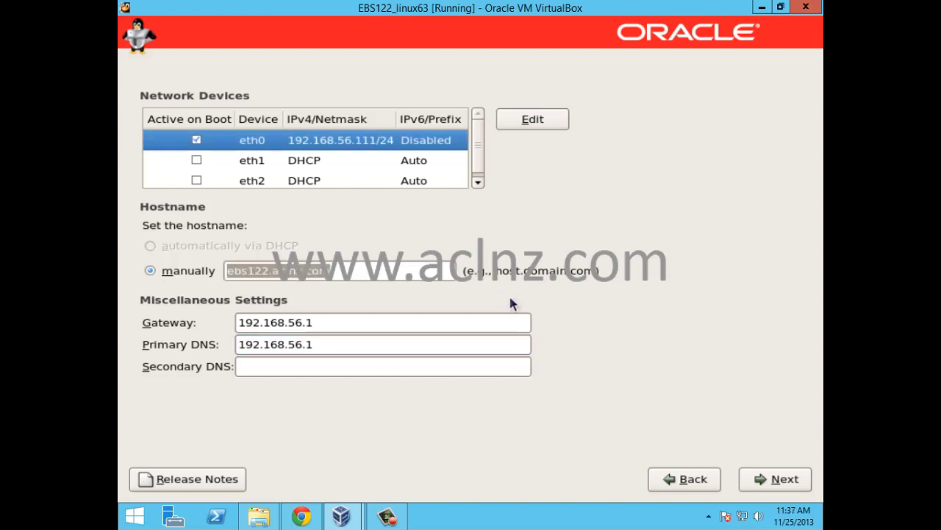
Step: Accept the network settings and set the time zone to Pacific/Auckland
{"action": "left_click", "coordinate": [773, 483]}
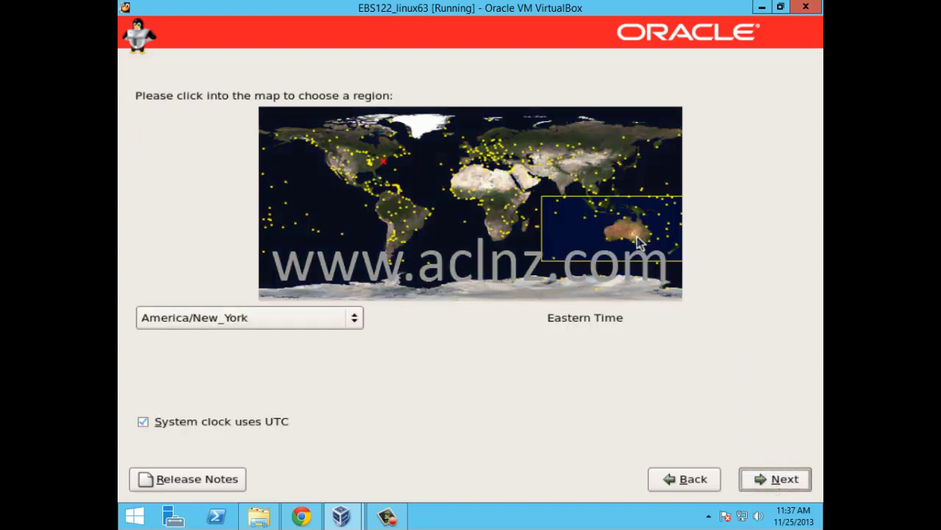
{"action": "left_click", "coordinate": [672, 256]}
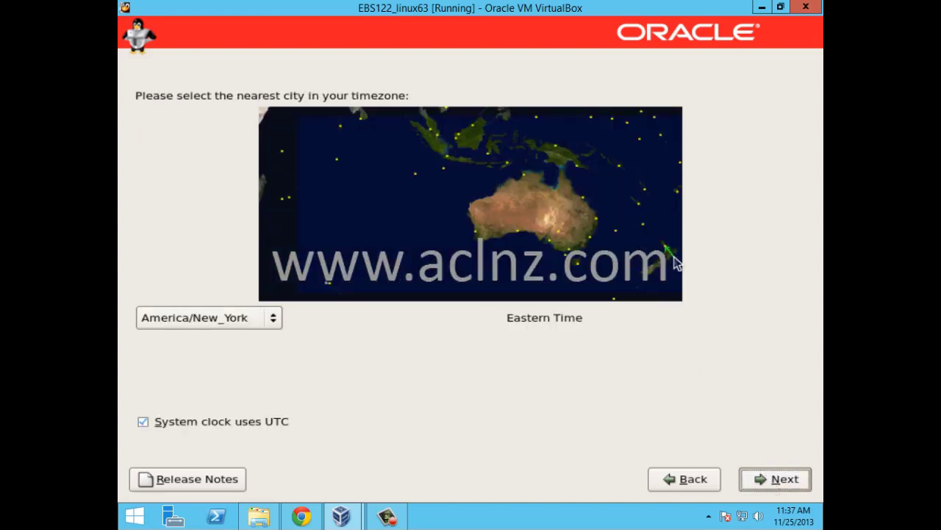
{"action": "left_click", "coordinate": [655, 269]}
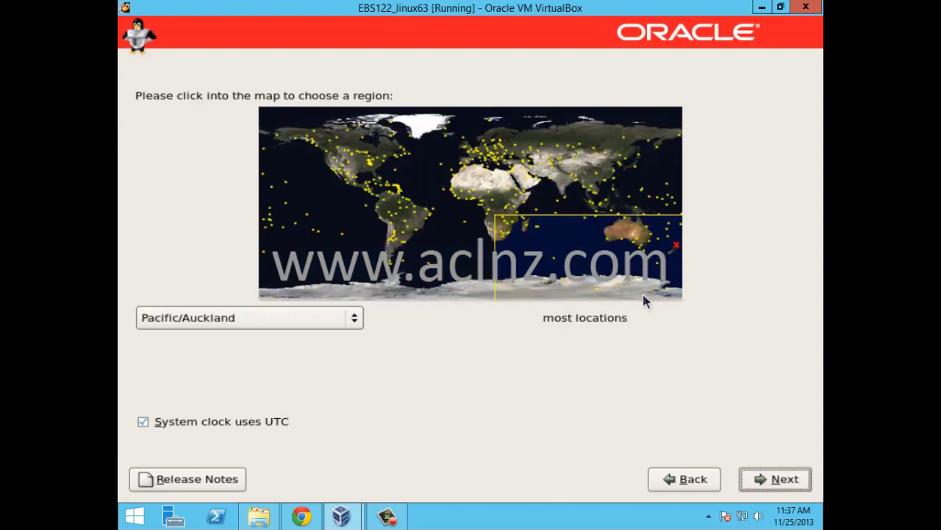
{"action": "left_click", "coordinate": [783, 482]}
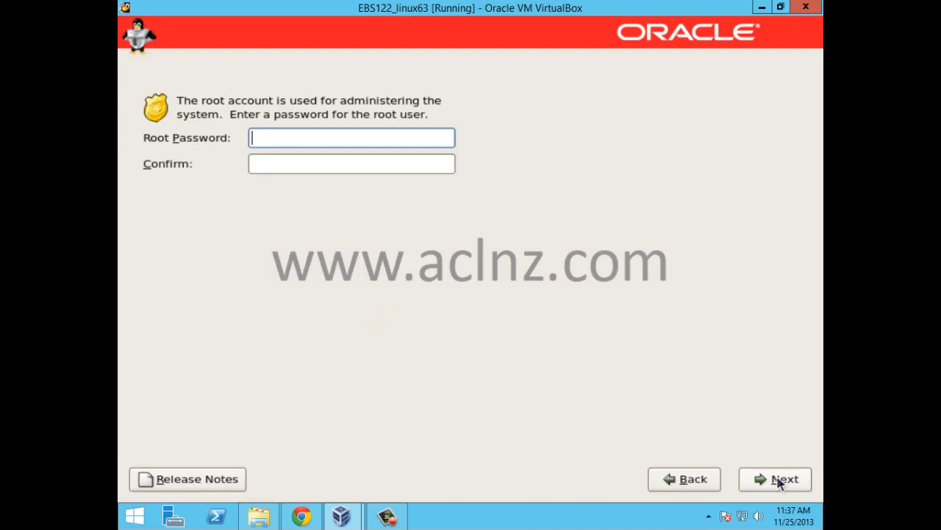
Step: Enter and confirm the root password, then continue
{"action": "type", "text": "welcome1234"}
{"action": "key", "text": "Tab"}
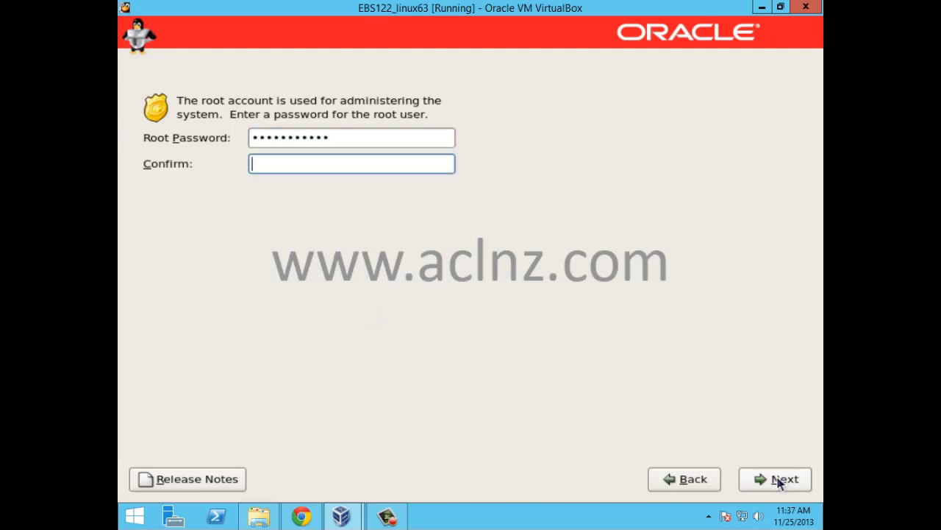
{"action": "type", "text": "welcome1234"}
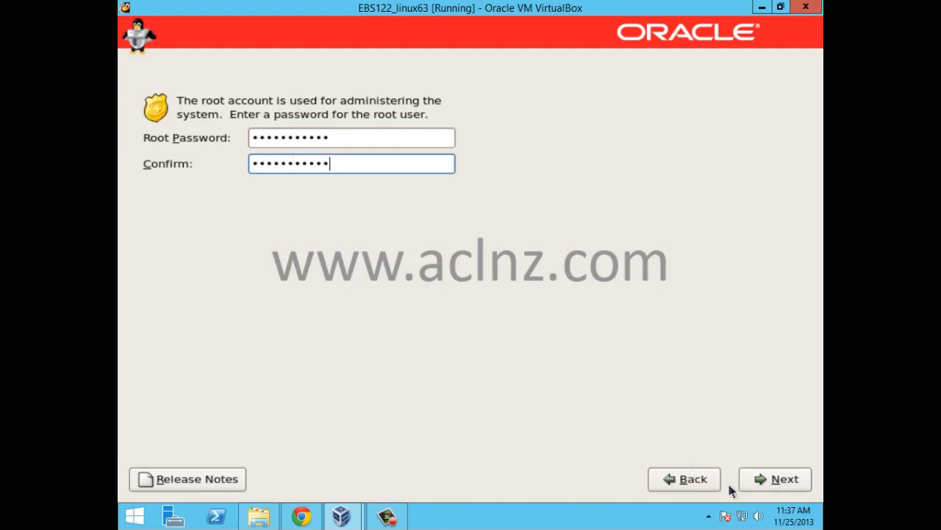
{"action": "left_click", "coordinate": [758, 481]}
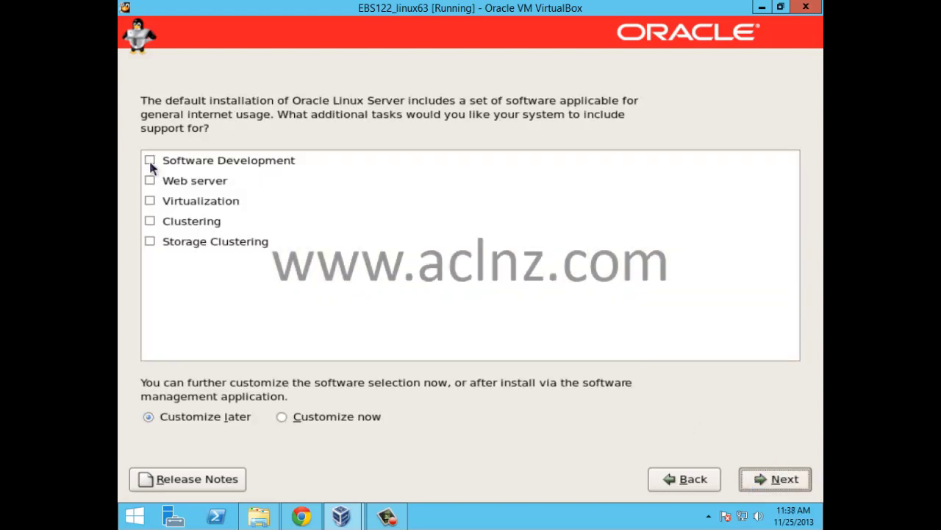
Step: Check Software Development, Web server, Clustering and Storage Clustering, and choose Customize now
{"action": "left_click", "coordinate": [150, 161]}
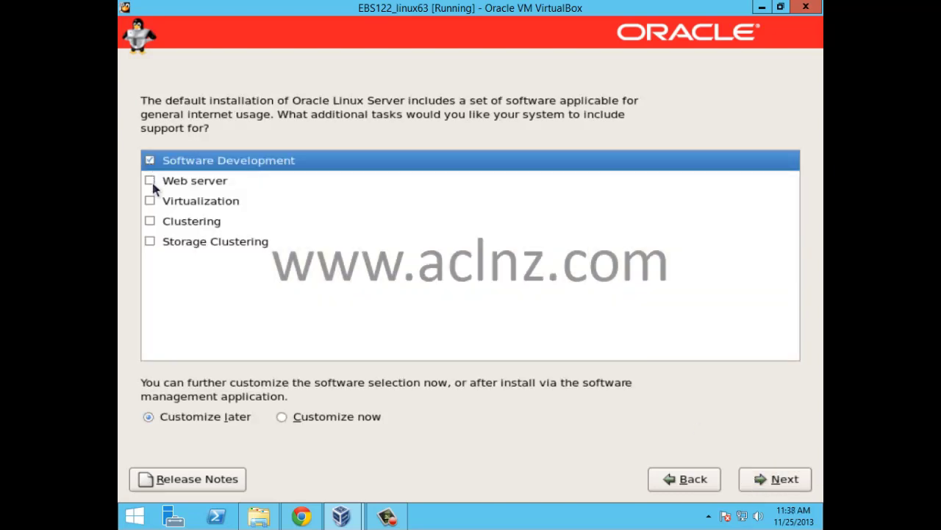
{"action": "left_click", "coordinate": [151, 182]}
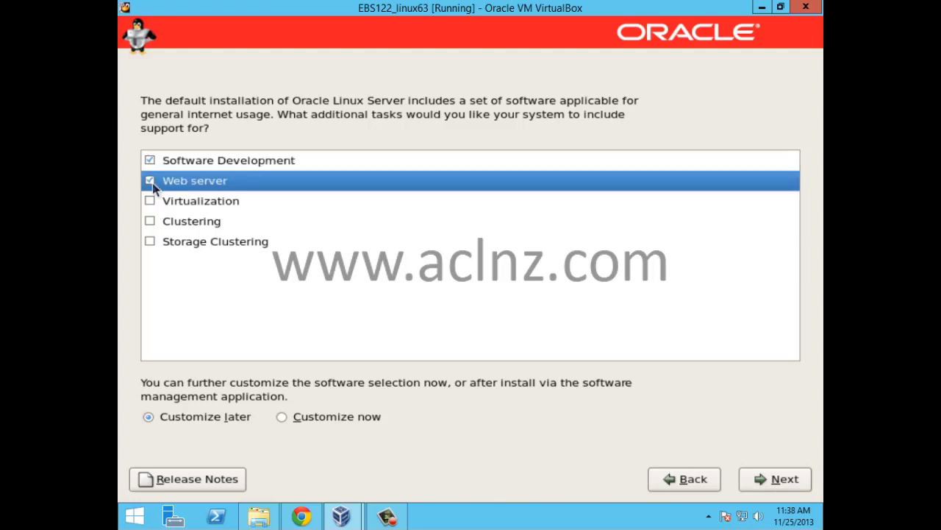
{"action": "left_click", "coordinate": [150, 222]}
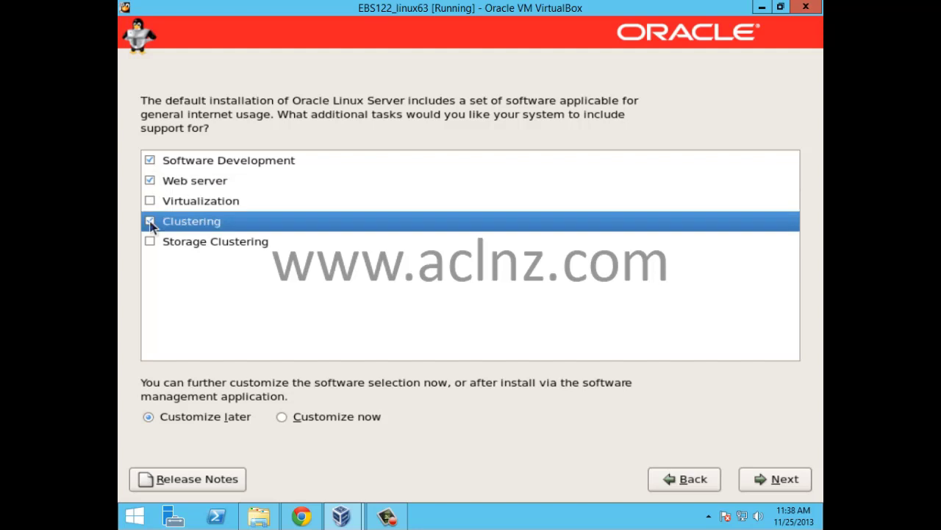
{"action": "left_click", "coordinate": [150, 242]}
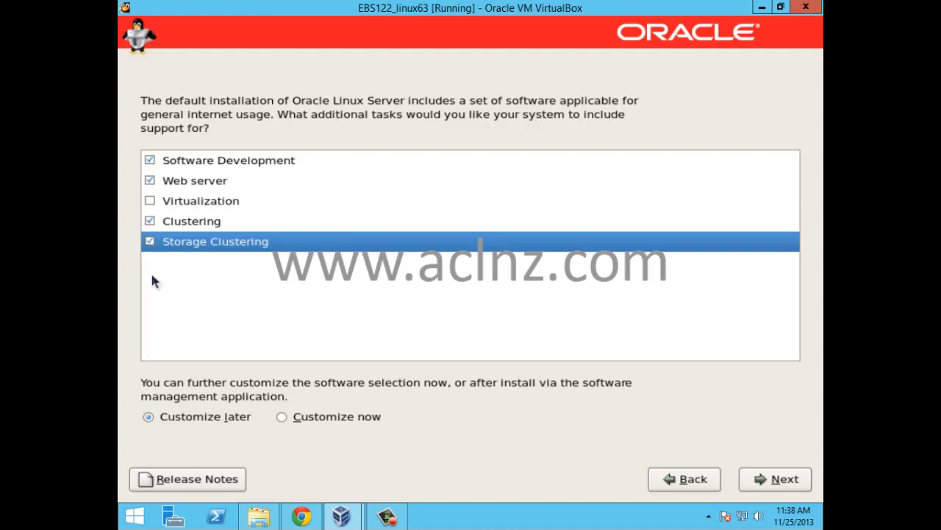
{"action": "left_click", "coordinate": [281, 416]}
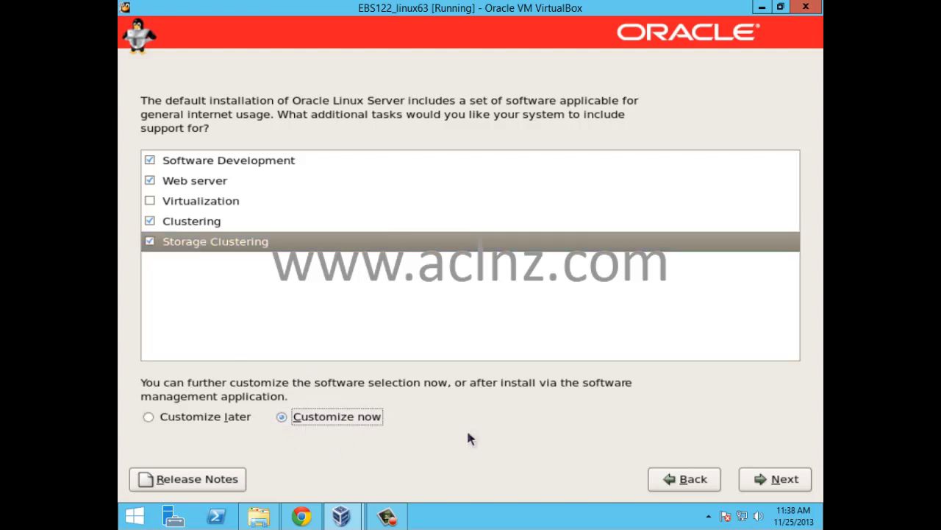
{"action": "left_click", "coordinate": [783, 479]}
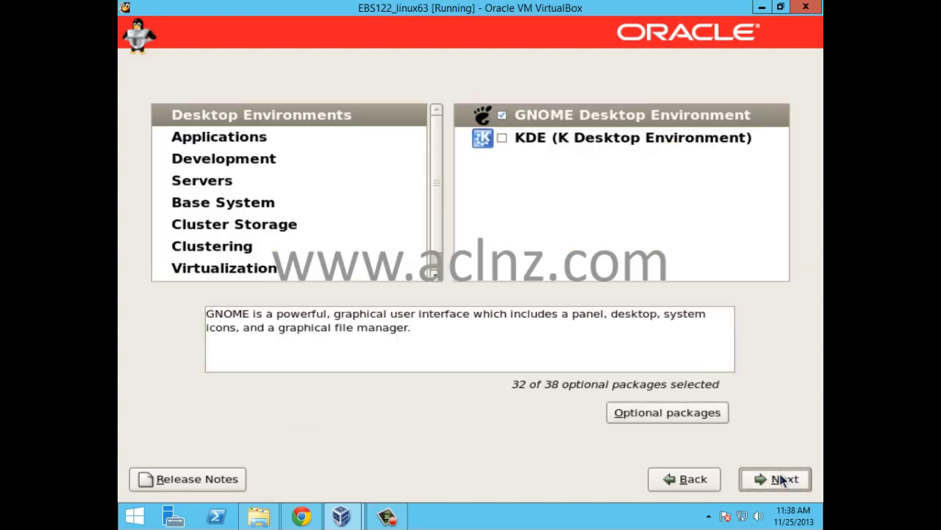
Step: Tick optional libstdc++44-devel in Development Libraries, bringing it to 36 of 66
{"action": "left_click", "coordinate": [241, 160]}
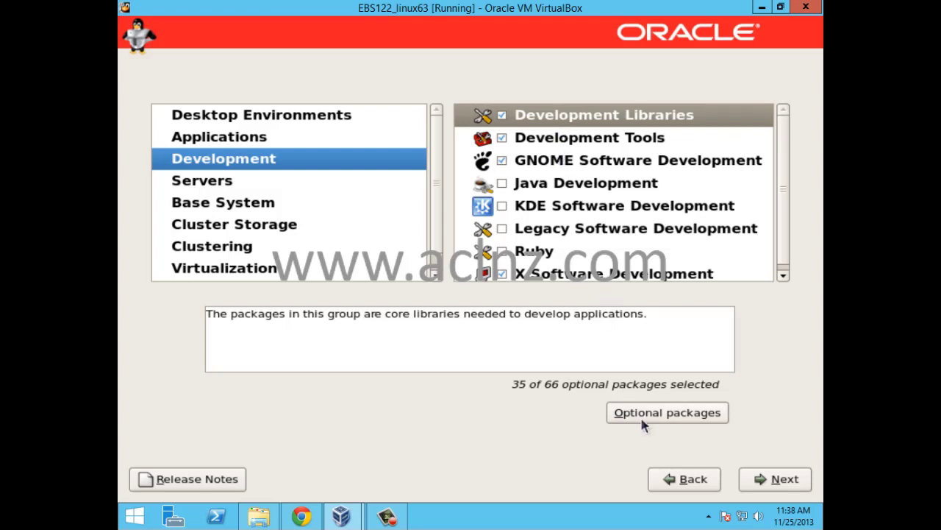
{"action": "left_click", "coordinate": [684, 418]}
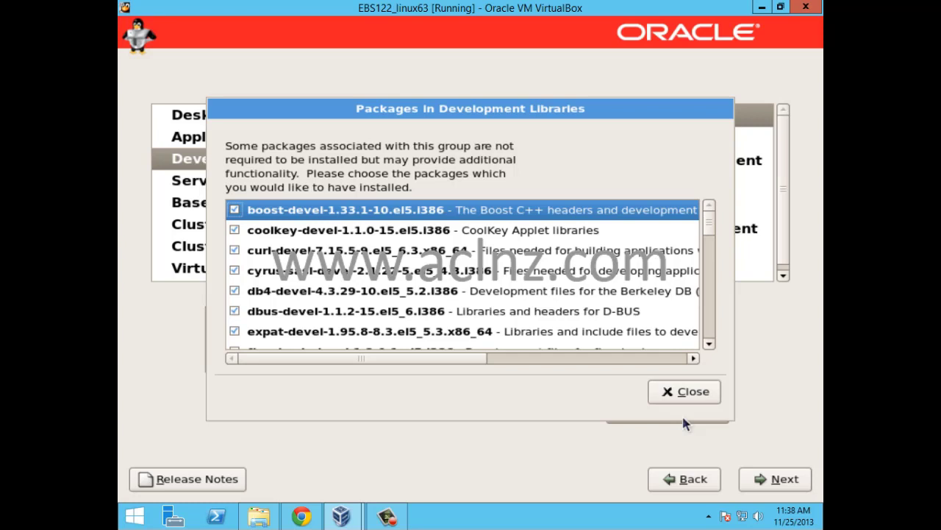
{"action": "left_click", "coordinate": [710, 328]}
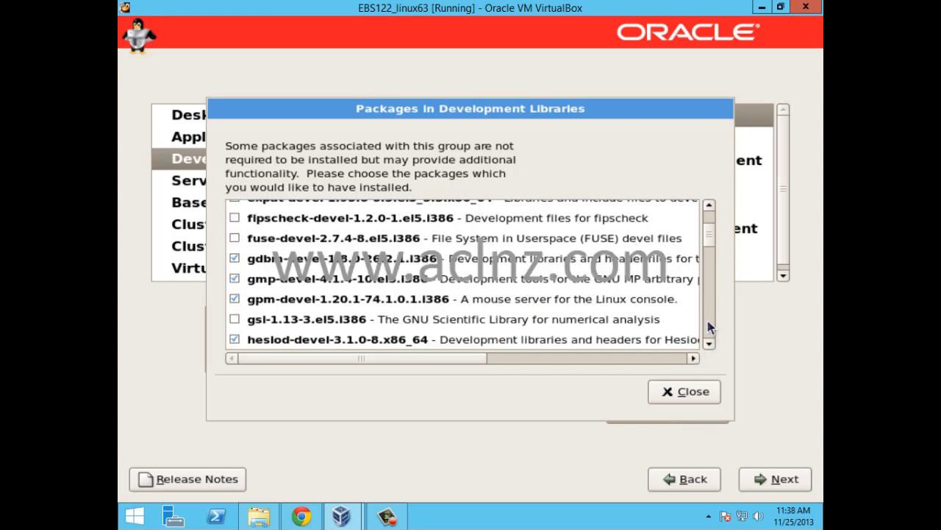
{"action": "left_click", "coordinate": [709, 328]}
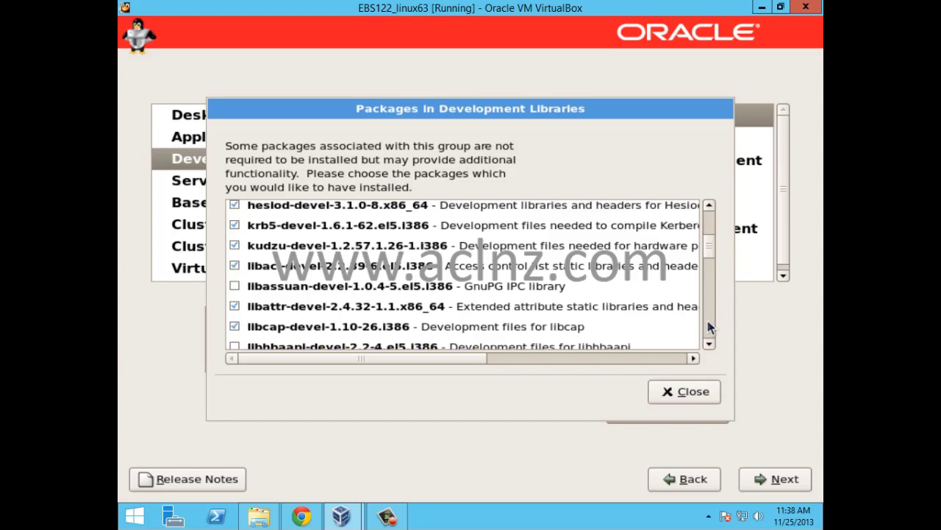
{"action": "left_click", "coordinate": [710, 327]}
{"action": "left_click", "coordinate": [710, 327]}
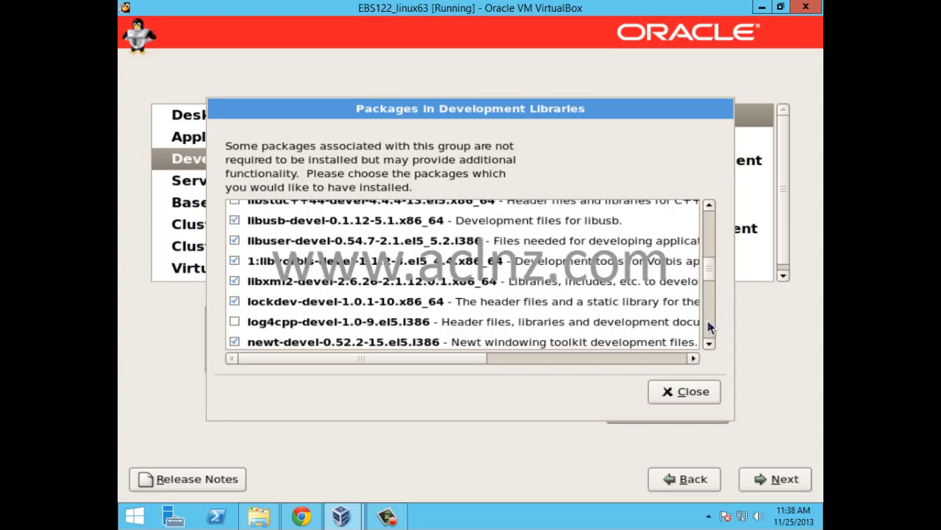
{"action": "left_click", "coordinate": [710, 327]}
{"action": "left_click", "coordinate": [710, 327]}
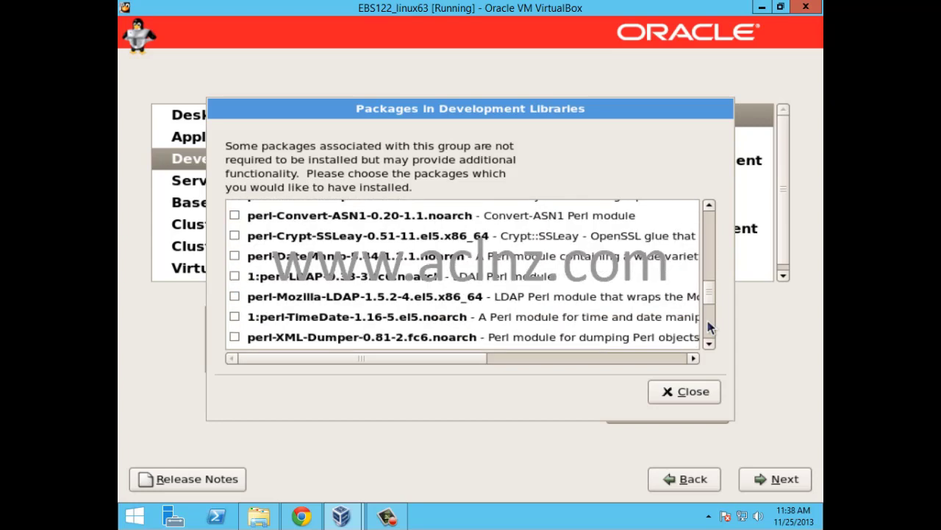
{"action": "left_click", "coordinate": [710, 327]}
{"action": "left_click", "coordinate": [710, 328]}
{"action": "left_click_drag", "start_coordinate": [709, 328], "coordinate": [708, 275]}
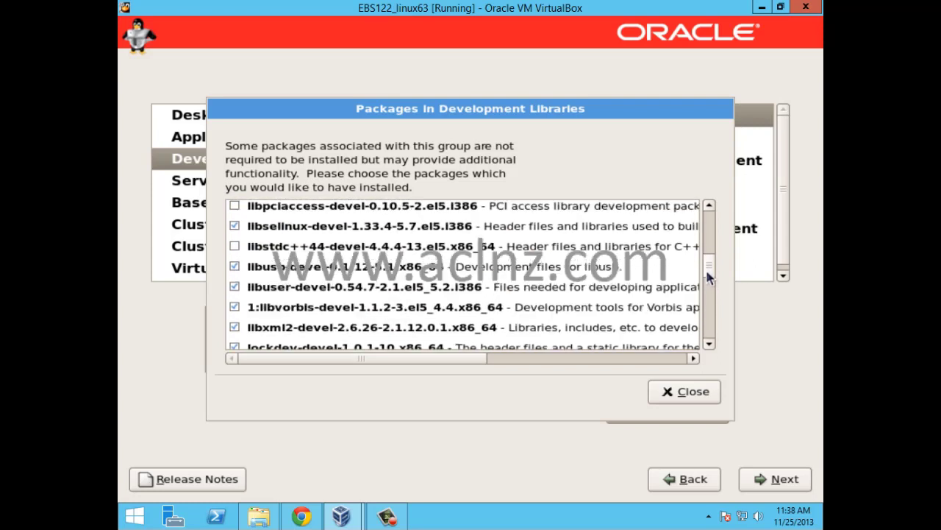
{"action": "left_click", "coordinate": [235, 249]}
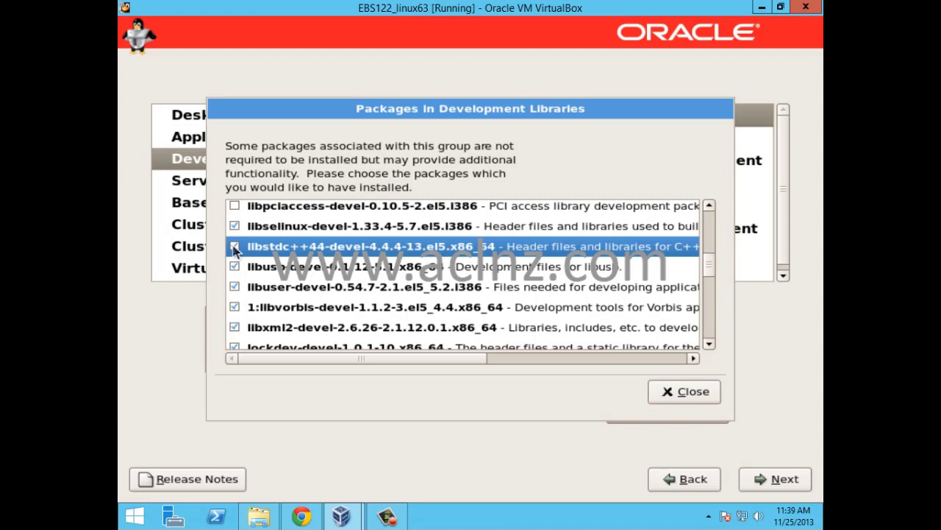
{"action": "left_click", "coordinate": [694, 391]}
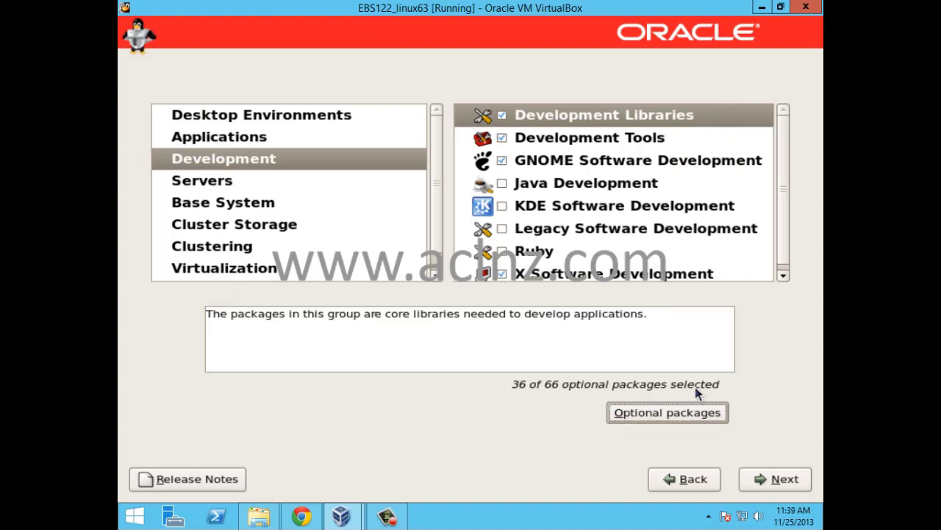
Step: Open the optional packages list for the Development Tools group
{"action": "left_click", "coordinate": [609, 139]}
{"action": "left_click", "coordinate": [668, 414]}
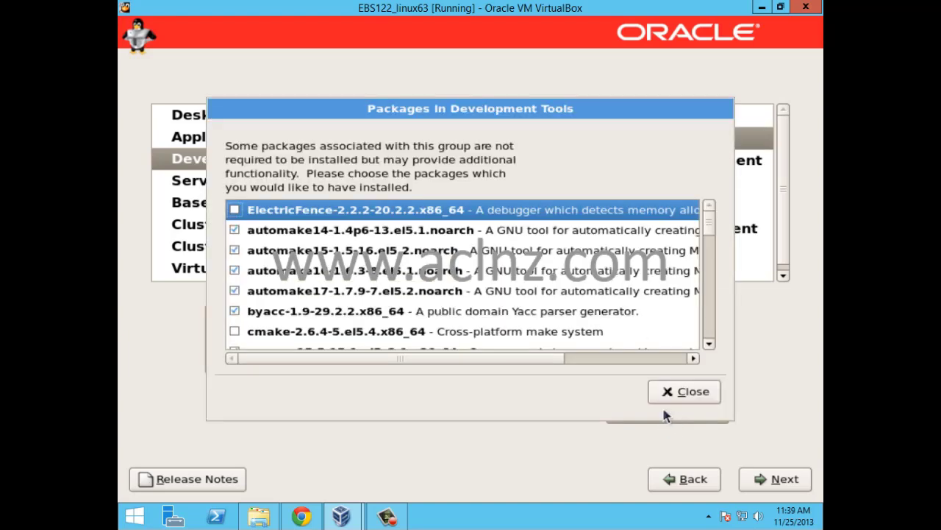
{"action": "left_click", "coordinate": [711, 331]}
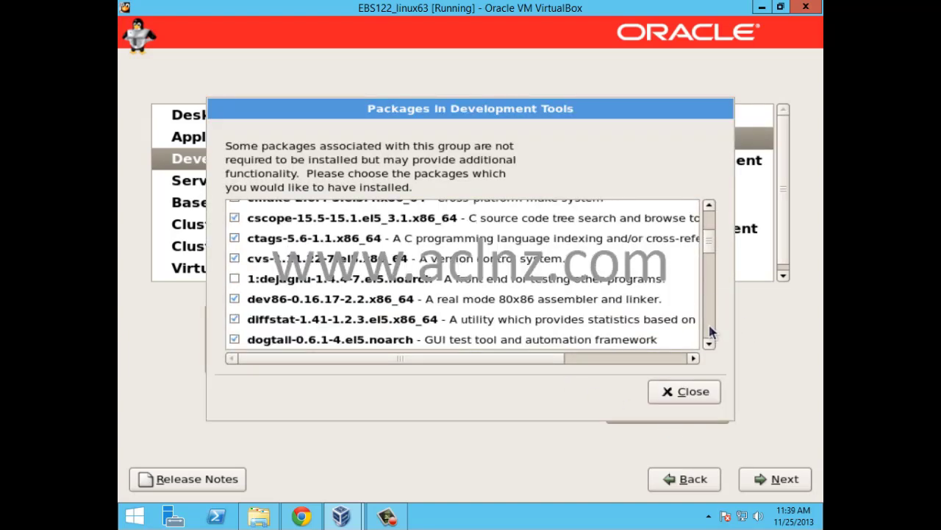
{"action": "left_click", "coordinate": [711, 331]}
{"action": "left_click", "coordinate": [711, 332]}
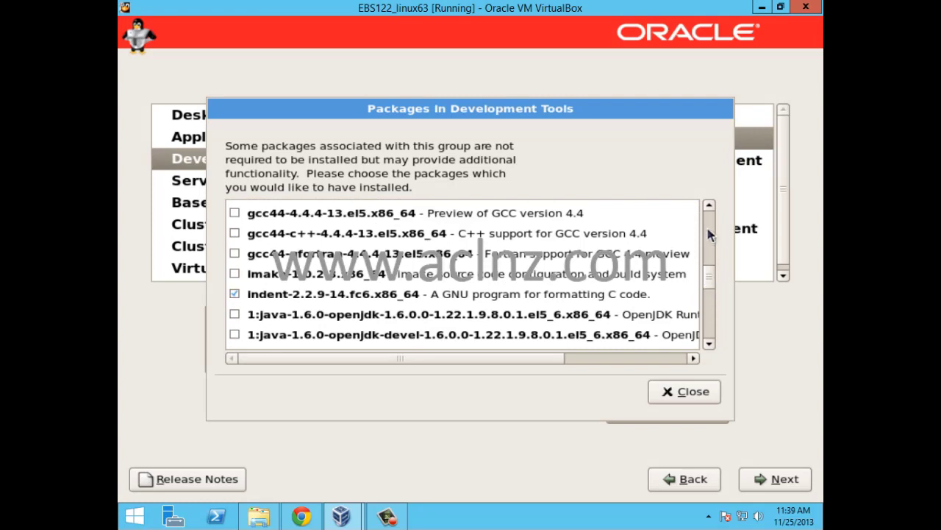
{"action": "left_click", "coordinate": [709, 205]}
{"action": "left_click", "coordinate": [709, 204]}
{"action": "left_click", "coordinate": [709, 205]}
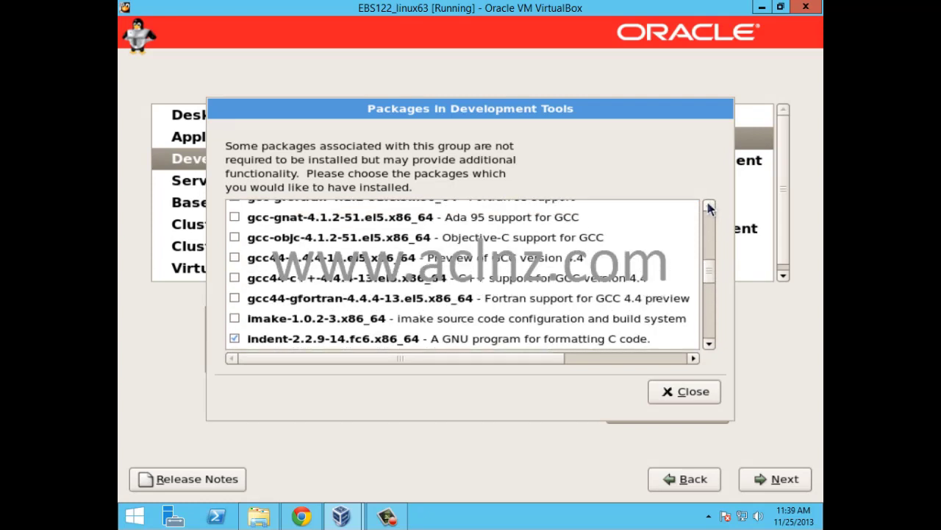
{"action": "left_click", "coordinate": [709, 205]}
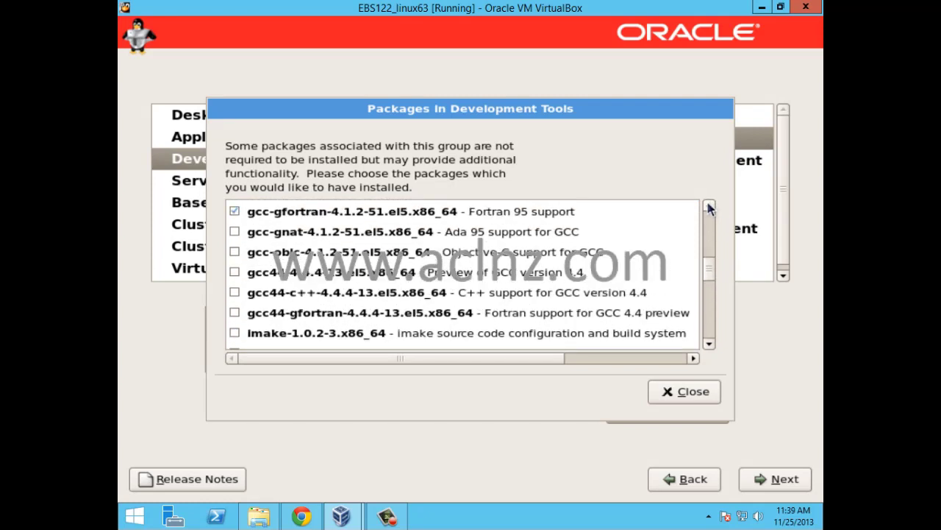
Step: Tick gcc-gnat, gcc-objc, gcc44, gcc44-c++, gcc44-gfortran and imake, then close the list
{"action": "left_click", "coordinate": [235, 231]}
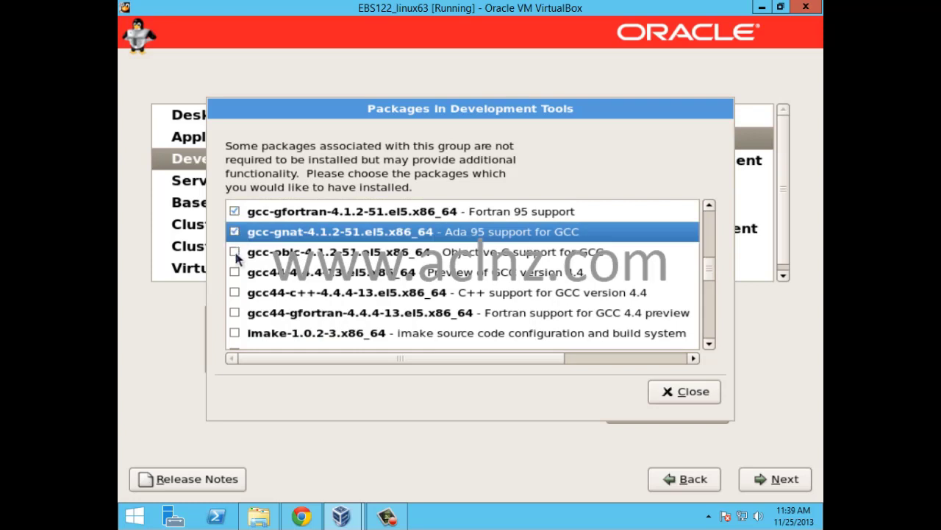
{"action": "left_click", "coordinate": [235, 251]}
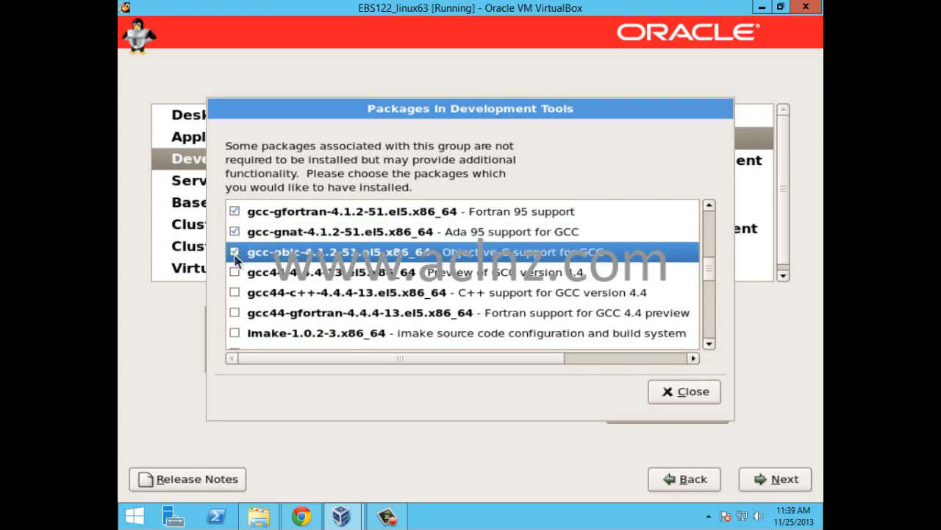
{"action": "left_click", "coordinate": [235, 272]}
{"action": "left_click", "coordinate": [234, 292]}
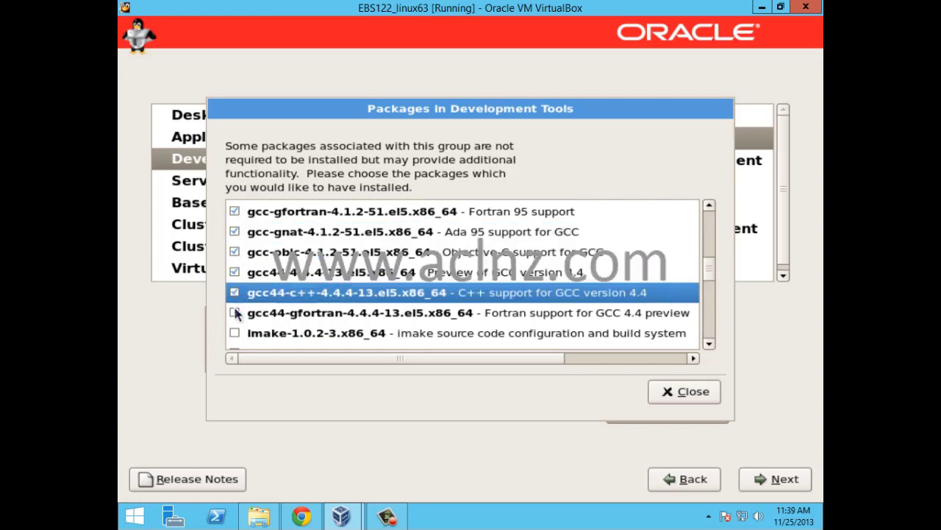
{"action": "left_click", "coordinate": [234, 312]}
{"action": "left_click", "coordinate": [234, 332]}
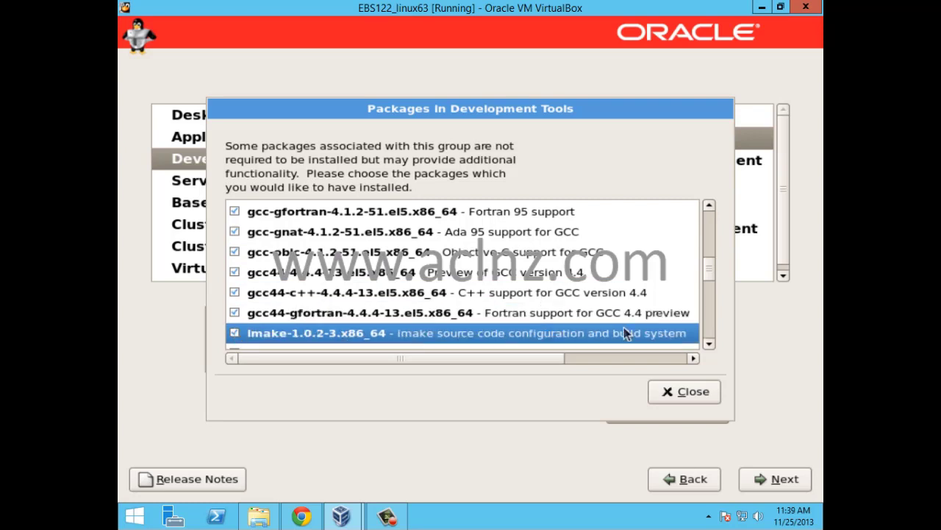
{"action": "left_click", "coordinate": [710, 345]}
{"action": "scroll", "coordinate": [710, 346], "scroll_direction": "down", "scroll_amount": 7}
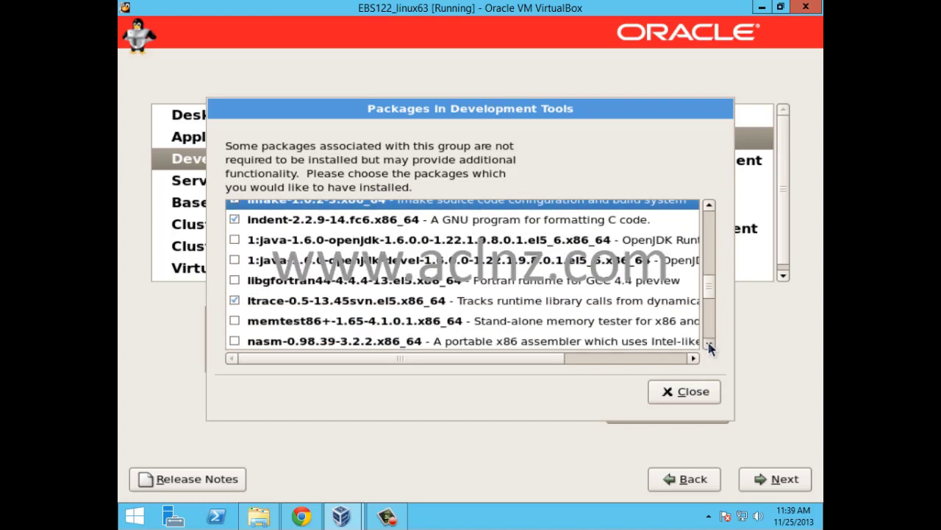
{"action": "left_click", "coordinate": [674, 388]}
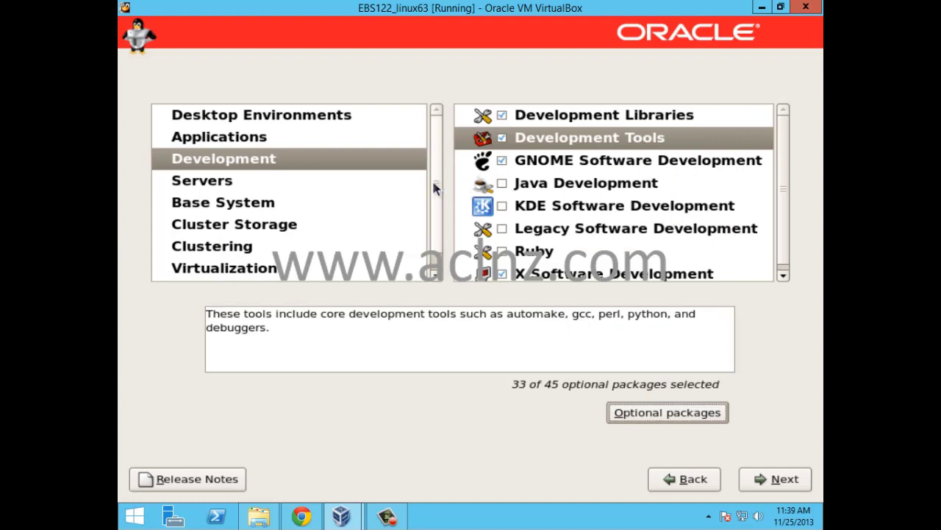
Step: Add oracle-validated to the optional packages of Base System's System Tools group
{"action": "left_click", "coordinate": [219, 204]}
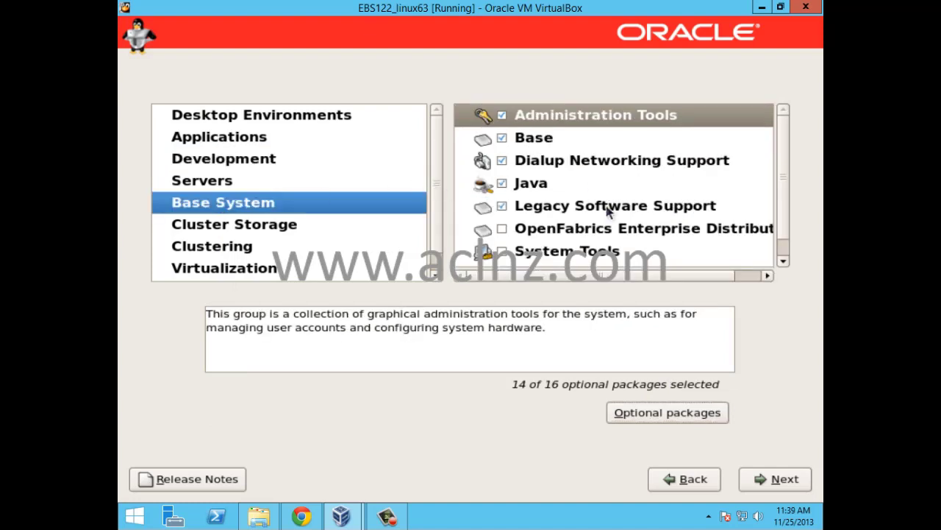
{"action": "left_click", "coordinate": [504, 254]}
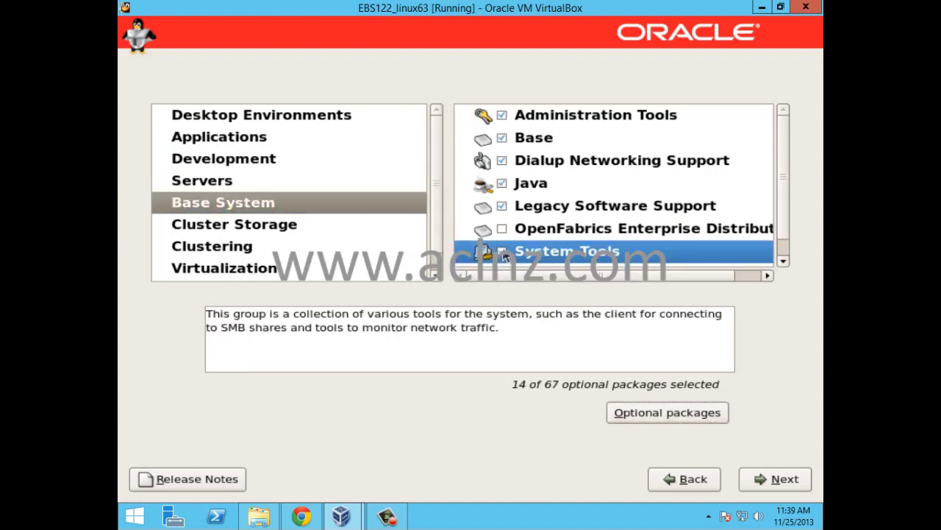
{"action": "left_click", "coordinate": [697, 414]}
{"action": "scroll", "coordinate": [545, 275], "scroll_direction": "down", "scroll_amount": 1}
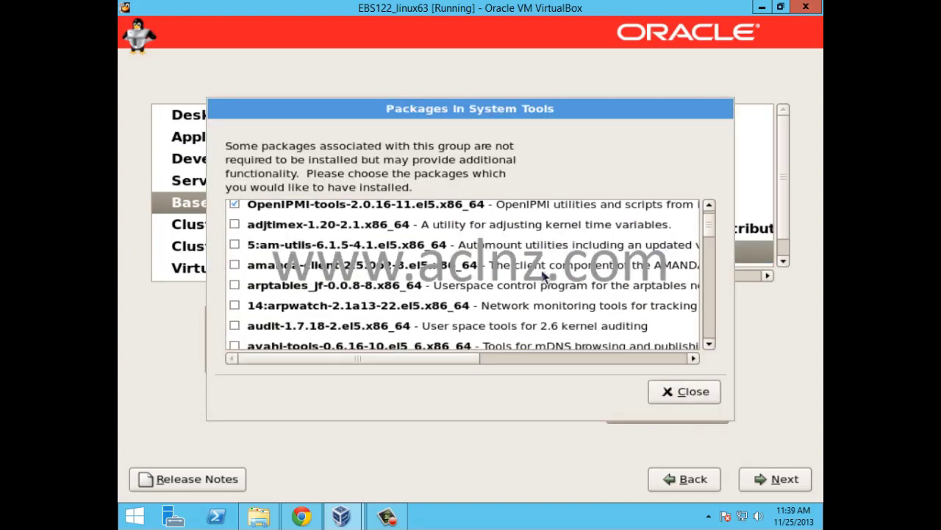
{"action": "scroll", "coordinate": [544, 274], "scroll_direction": "down", "scroll_amount": 7}
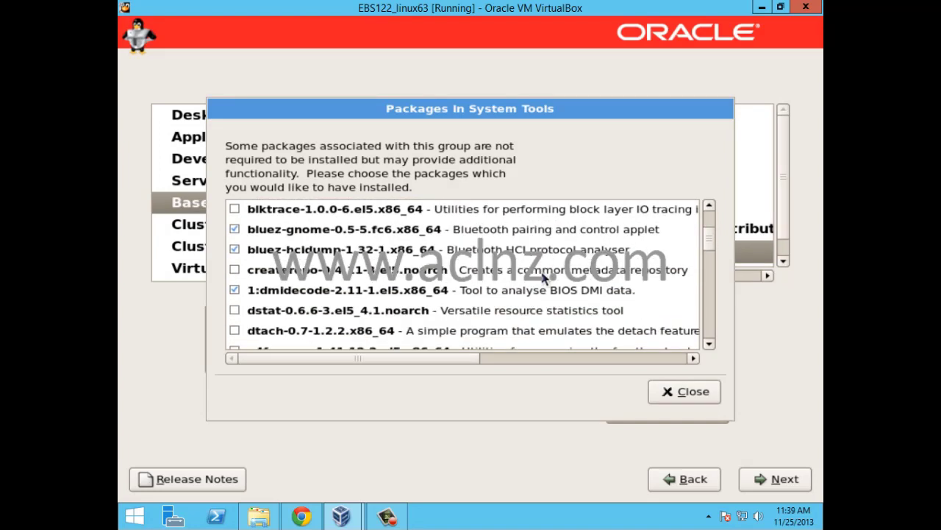
{"action": "scroll", "coordinate": [544, 276], "scroll_direction": "down", "scroll_amount": 5}
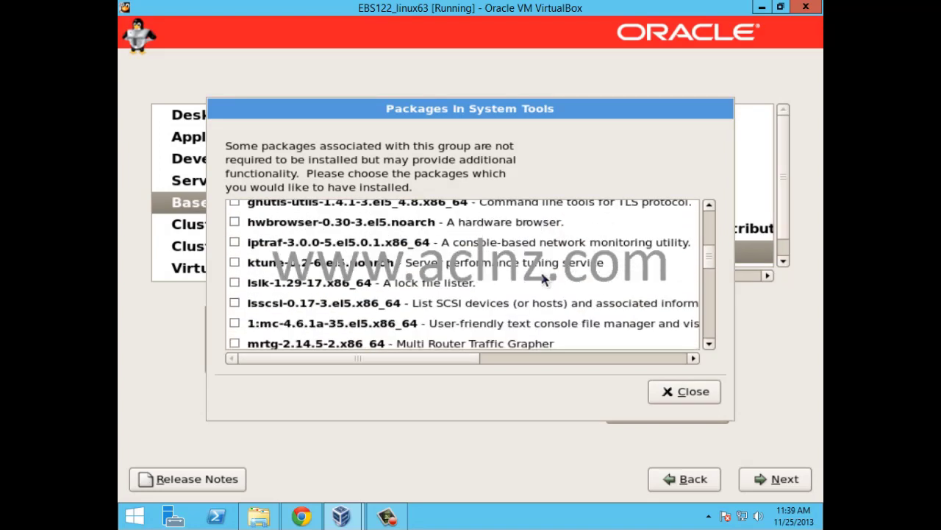
{"action": "scroll", "coordinate": [545, 277], "scroll_direction": "down", "scroll_amount": 5}
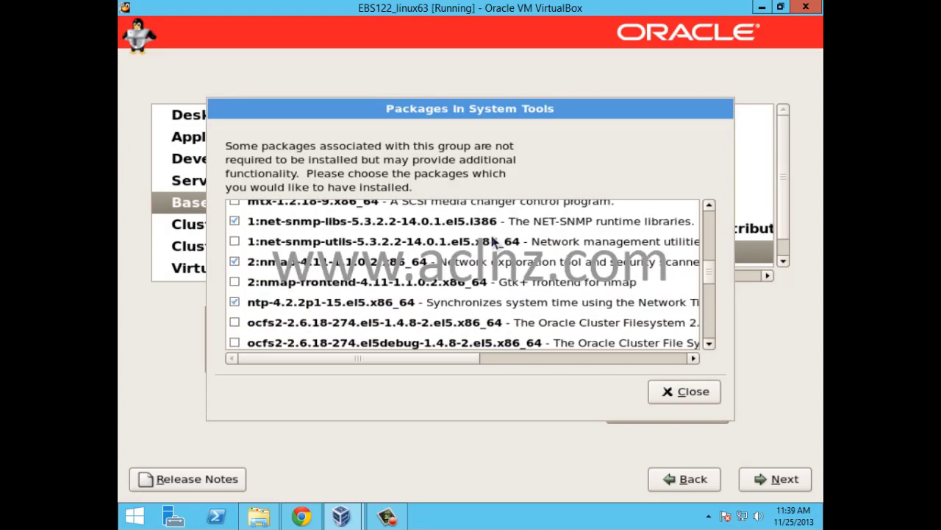
{"action": "scroll", "coordinate": [492, 244], "scroll_direction": "down", "scroll_amount": 3}
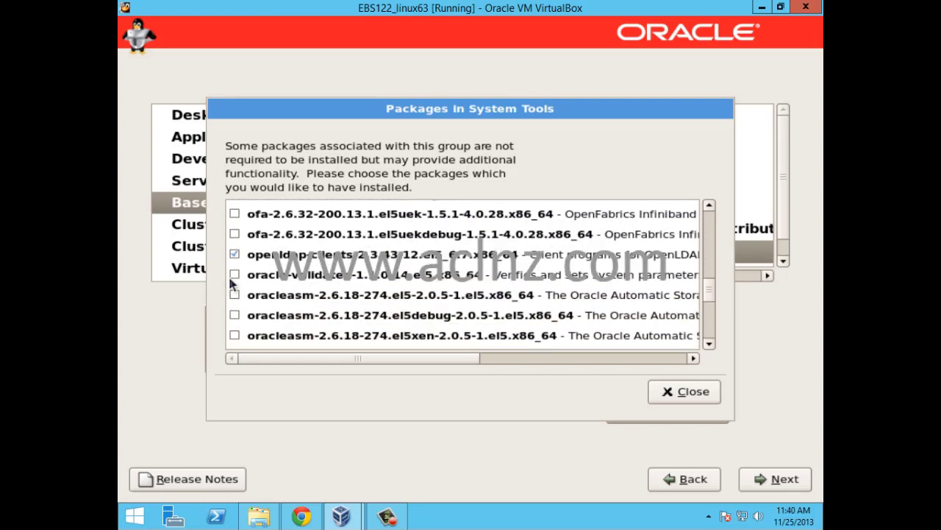
{"action": "left_click", "coordinate": [234, 275]}
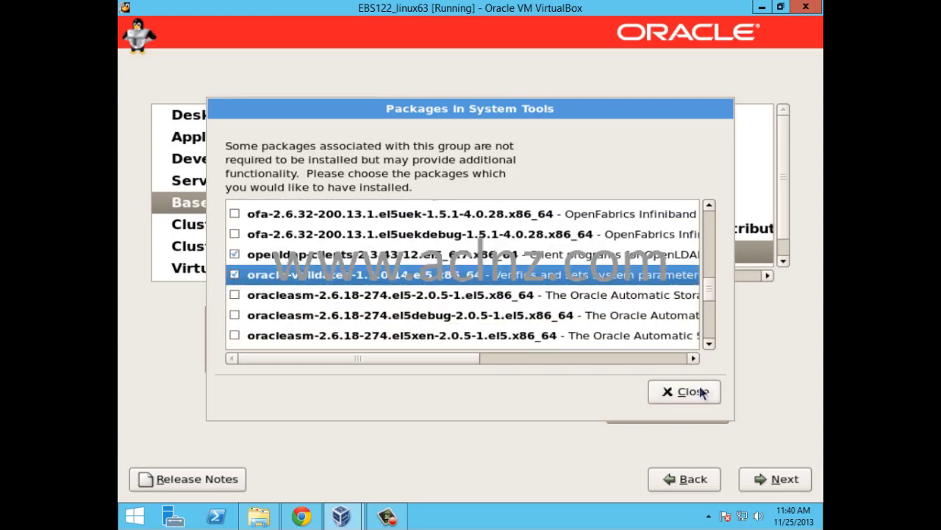
{"action": "left_click", "coordinate": [697, 391]}
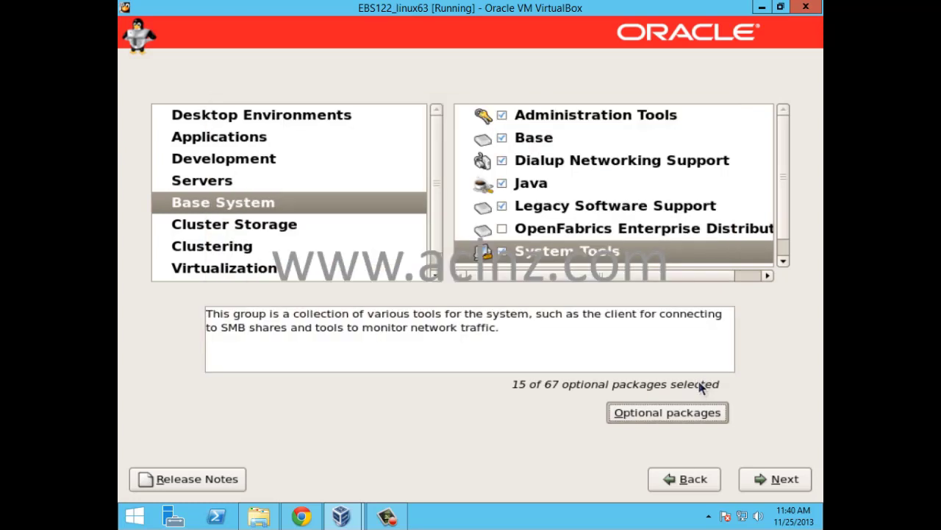
Step: Pass the dependency check, install Oracle Linux Server, and reboot when finished
{"action": "left_click", "coordinate": [794, 484]}
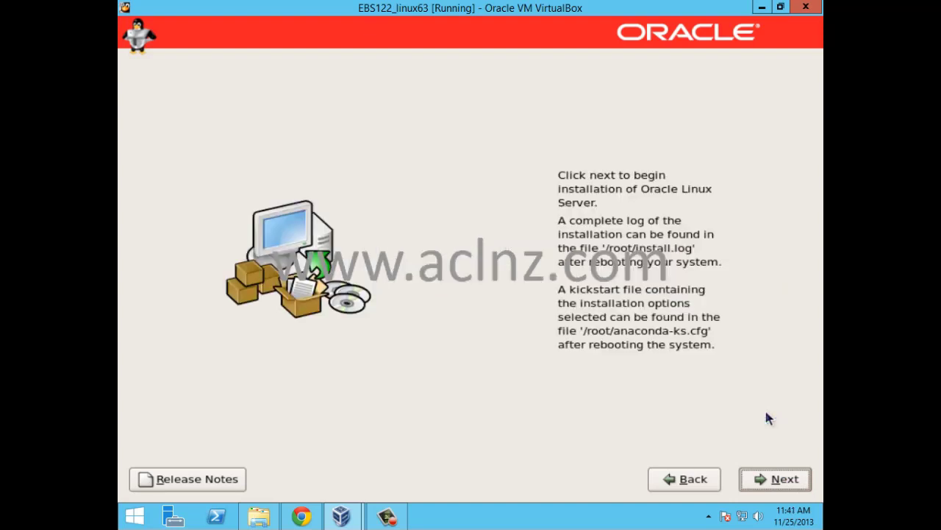
{"action": "left_click", "coordinate": [785, 484]}
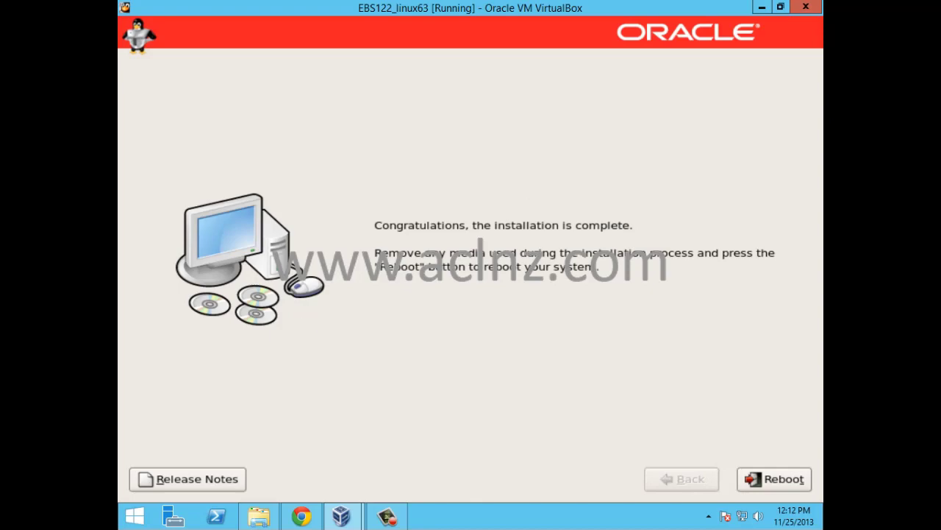
{"action": "left_click", "coordinate": [785, 480]}
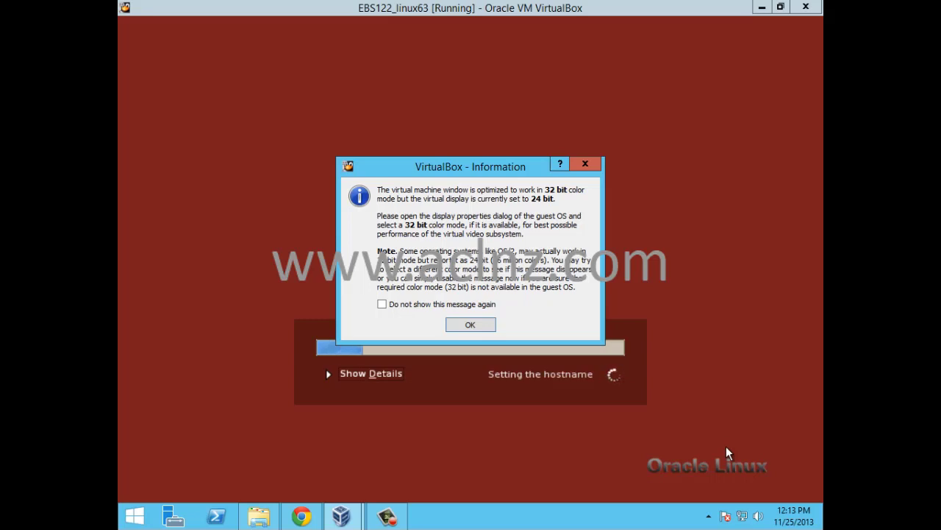
Step: Dismiss the VirtualBox colour-depth notice
{"action": "left_click", "coordinate": [477, 327]}
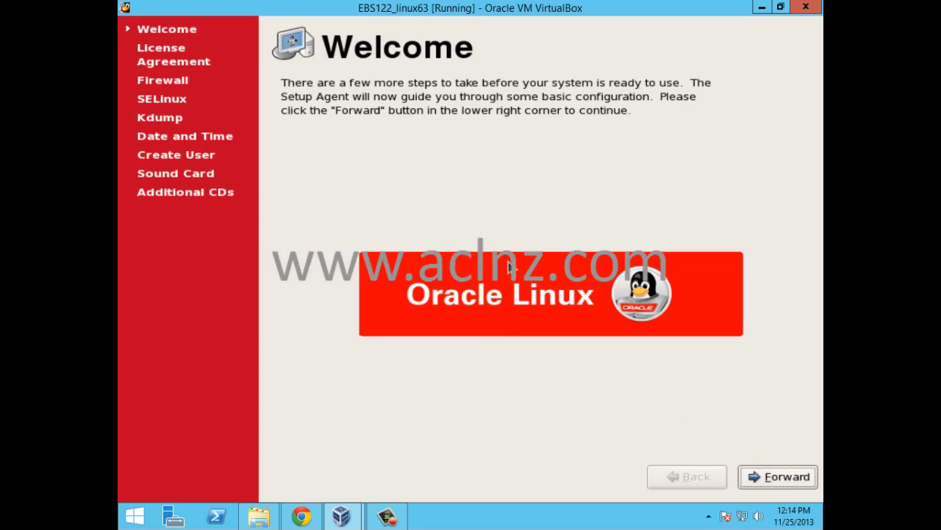
Step: Accept the licence agreement and set the firewall to Disabled
{"action": "left_click", "coordinate": [778, 480]}
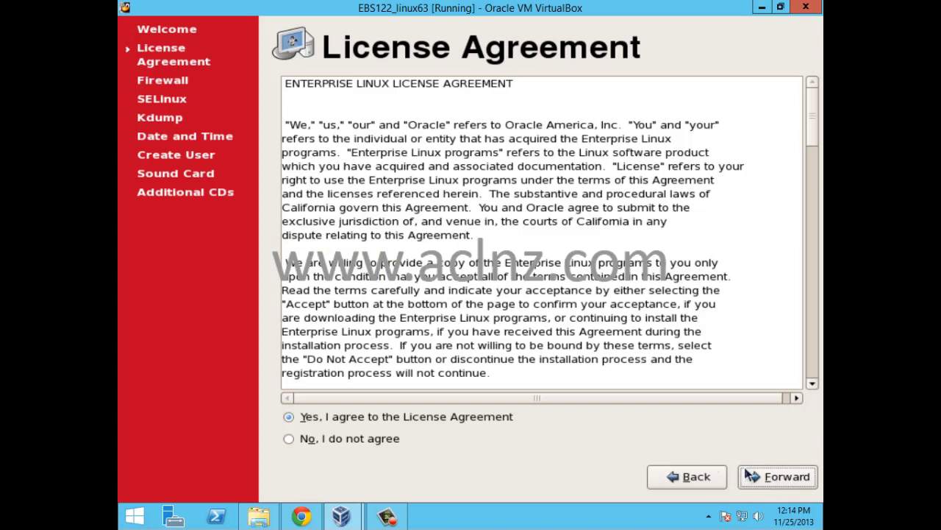
{"action": "left_click", "coordinate": [776, 480]}
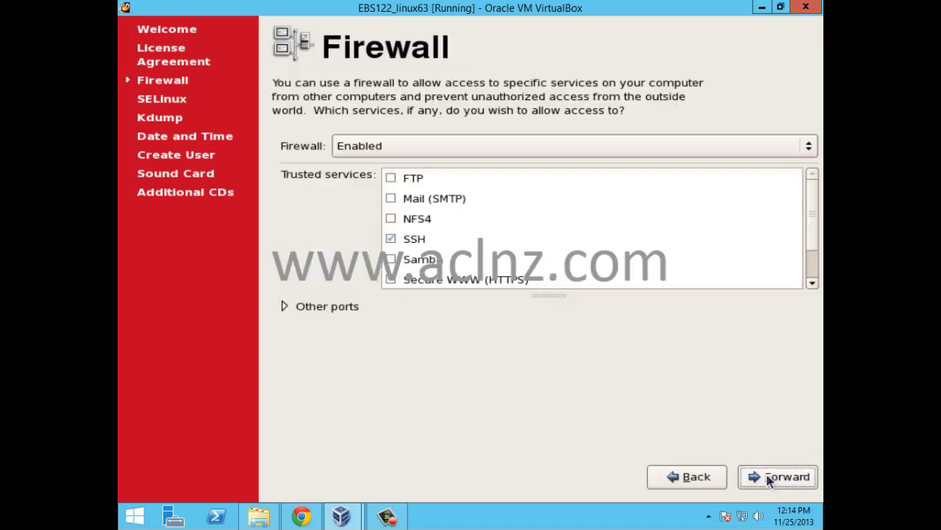
{"action": "left_click", "coordinate": [408, 146]}
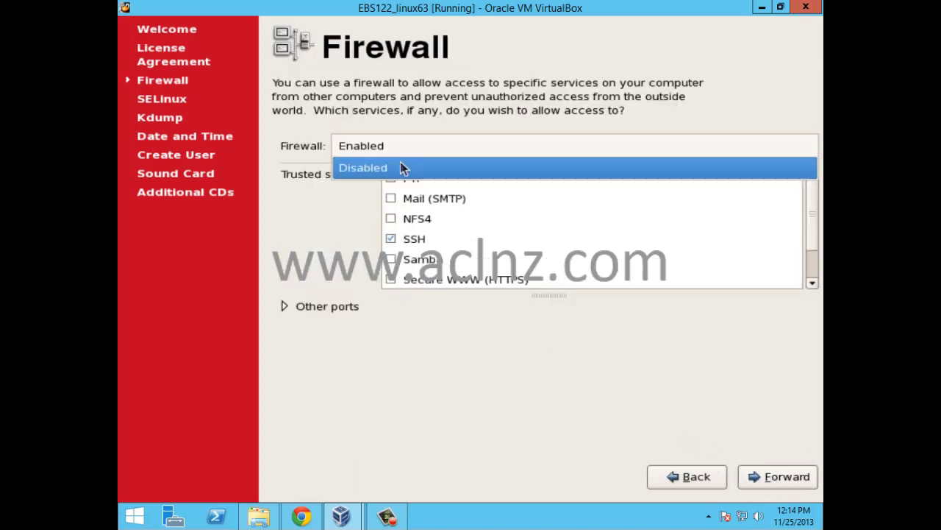
{"action": "left_click", "coordinate": [401, 167]}
{"action": "left_click", "coordinate": [812, 484]}
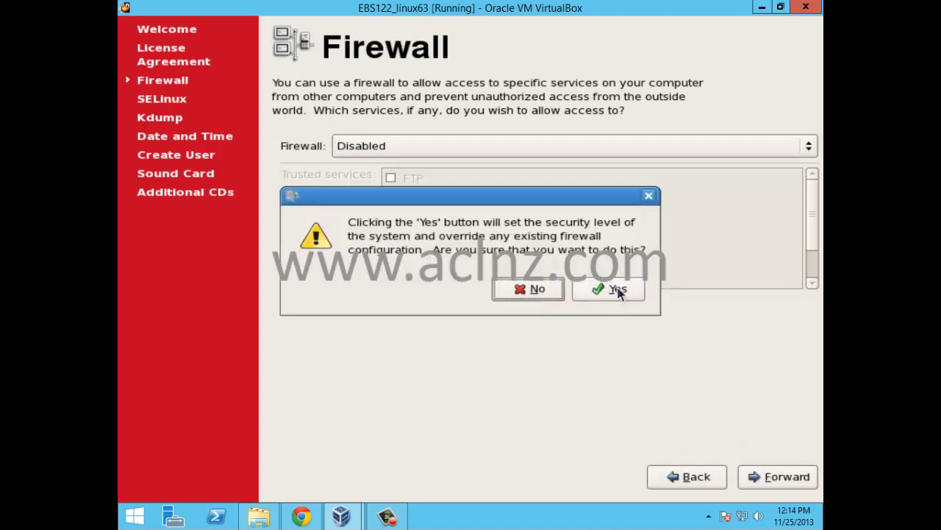
{"action": "left_click", "coordinate": [618, 290]}
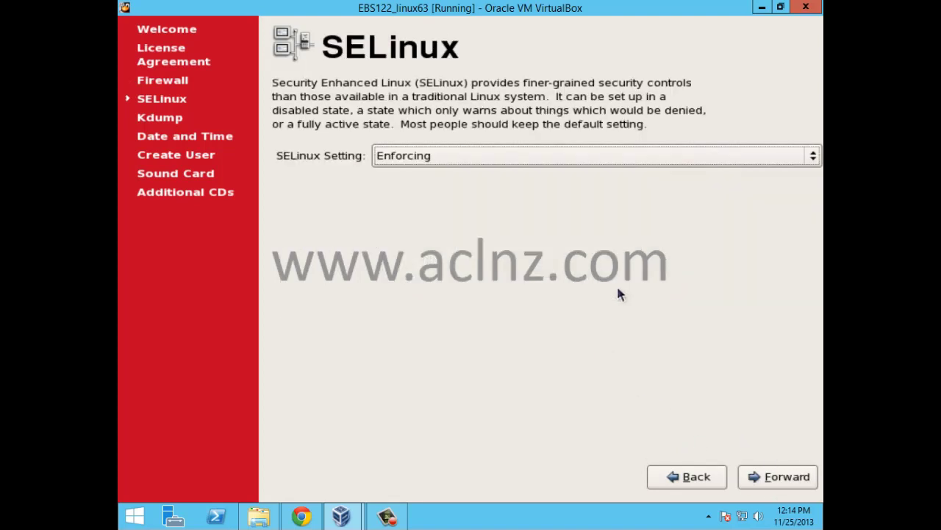
Step: Set SELinux to Disabled and leave Kdump turned off
{"action": "left_click", "coordinate": [630, 157]}
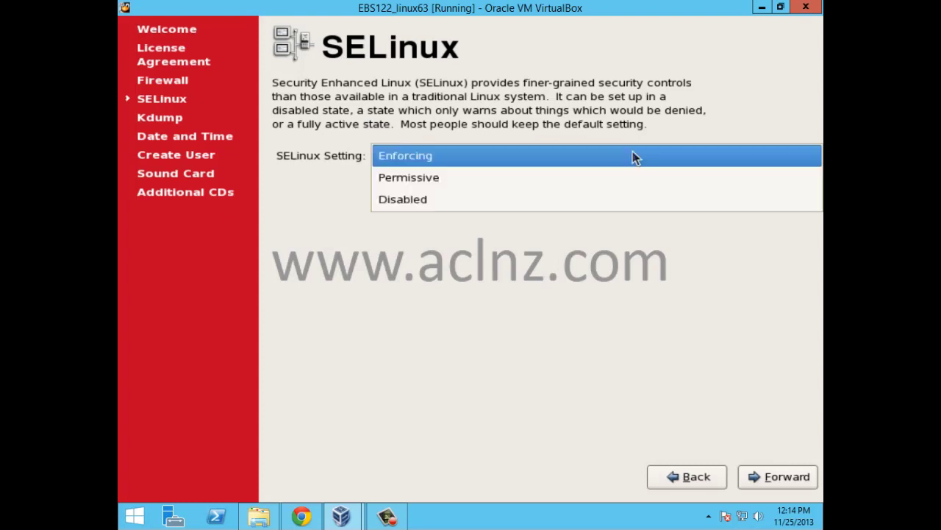
{"action": "left_click", "coordinate": [619, 197]}
{"action": "left_click", "coordinate": [778, 477]}
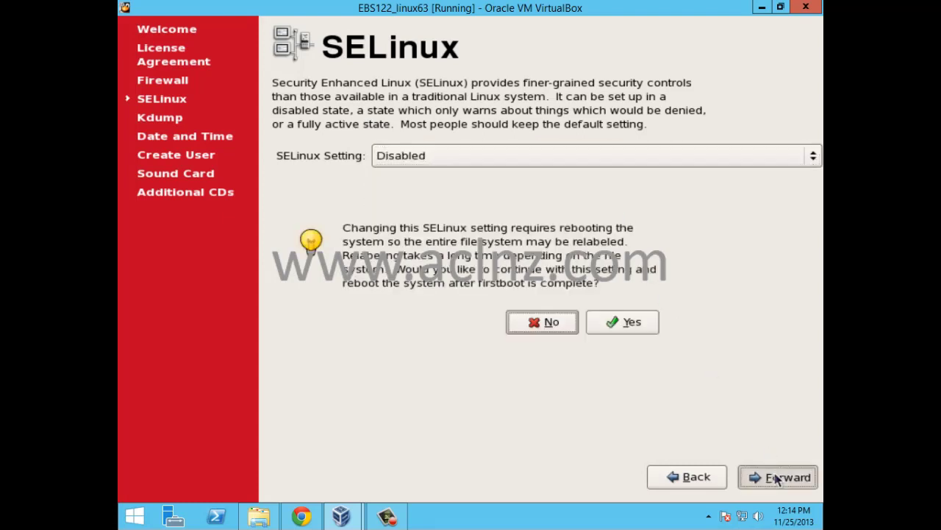
{"action": "left_click", "coordinate": [633, 324]}
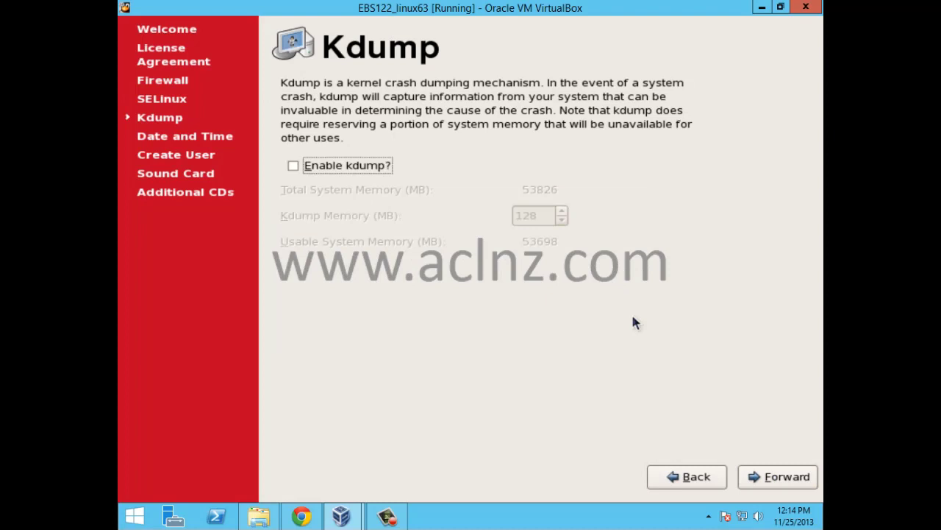
{"action": "left_click", "coordinate": [791, 478]}
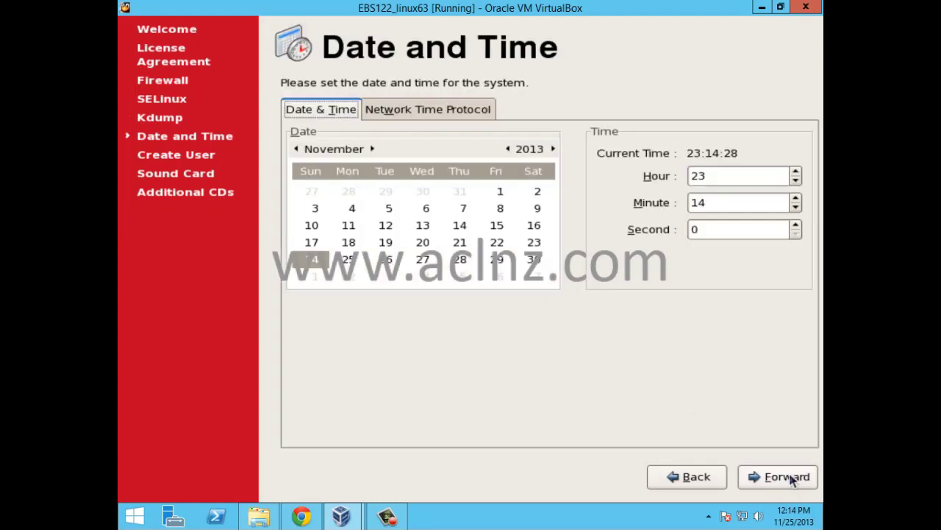
Step: Set the date to 25 November 2013 and the time to 12:15
{"action": "left_click", "coordinate": [451, 111]}
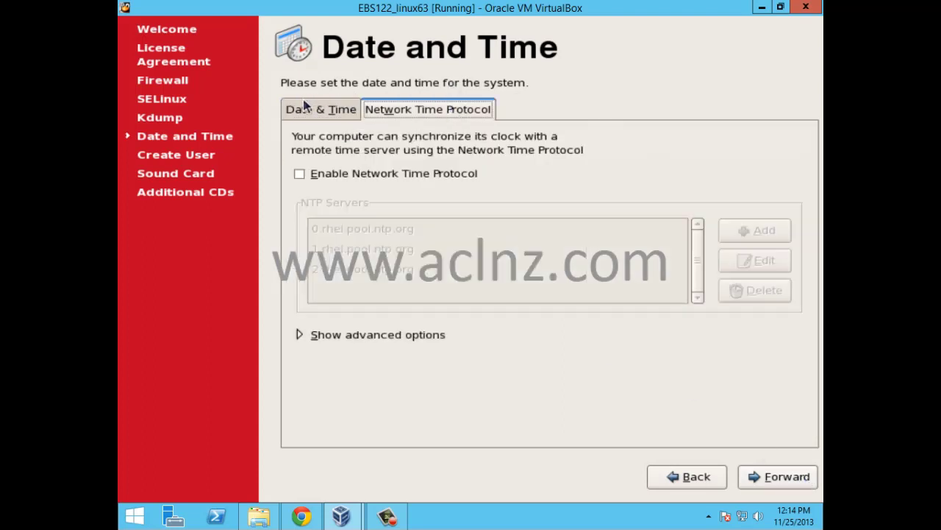
{"action": "left_click", "coordinate": [306, 109]}
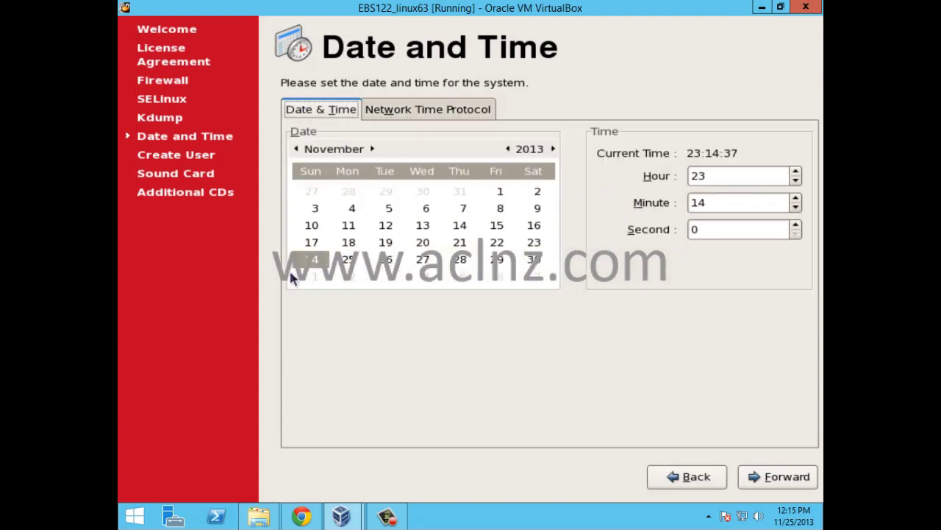
{"action": "left_click", "coordinate": [348, 260]}
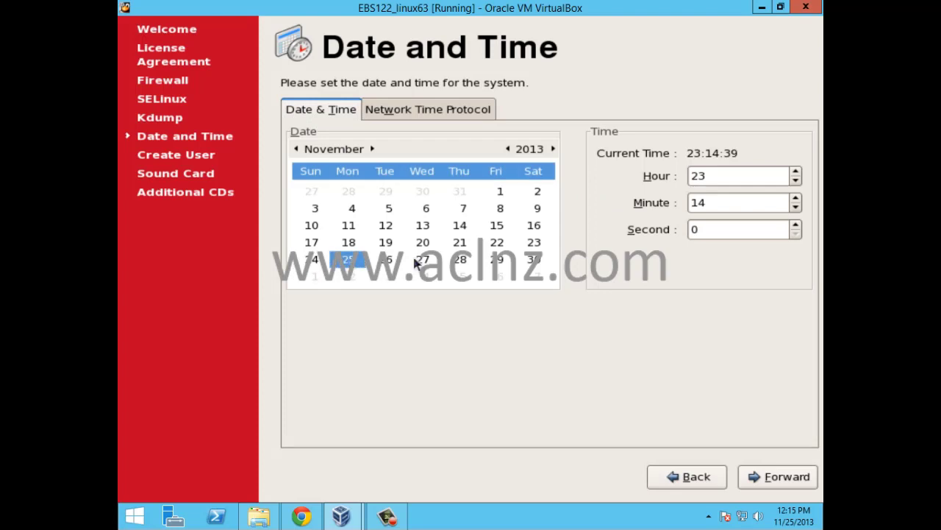
{"action": "left_click", "coordinate": [797, 172]}
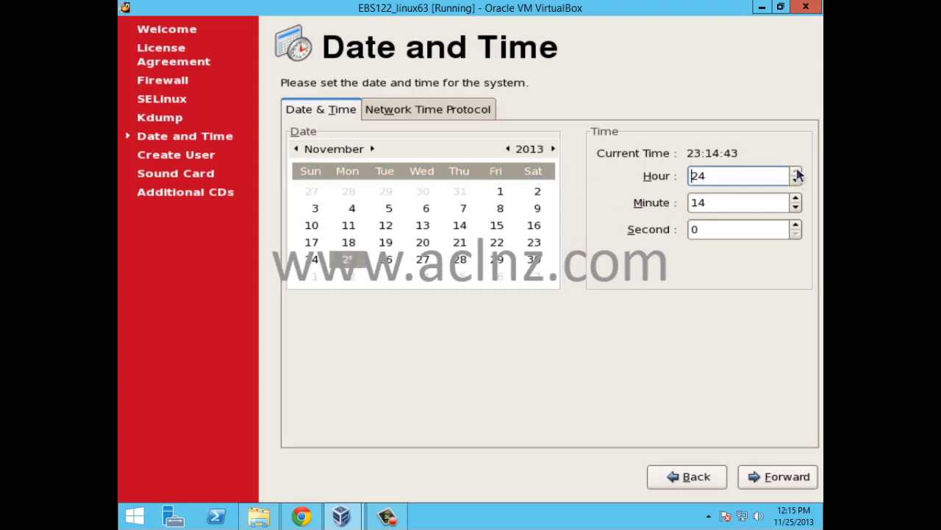
{"action": "left_click_drag", "start_coordinate": [796, 182], "coordinate": [797, 182]}
{"action": "left_click", "coordinate": [797, 198]}
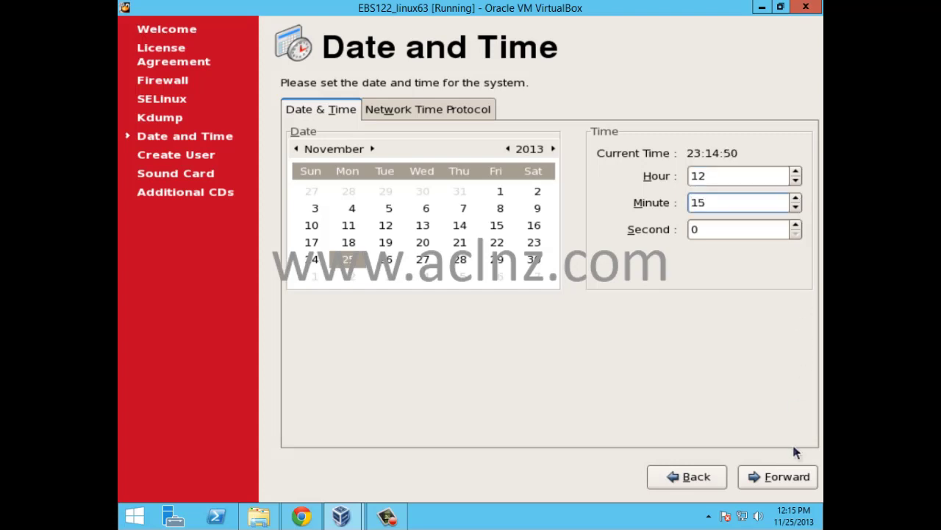
{"action": "left_click", "coordinate": [793, 478]}
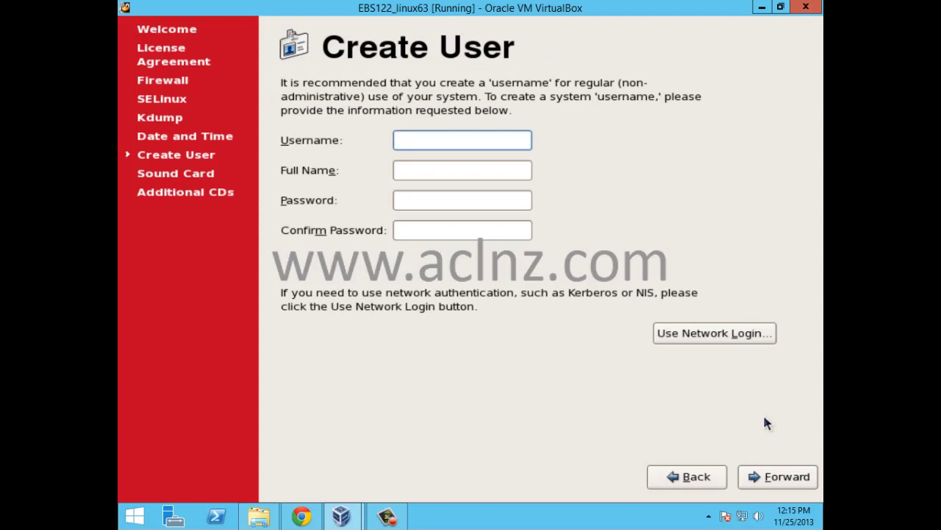
Step: Skip creating a user account, pass the sound card check, and finish setup
{"action": "left_click", "coordinate": [772, 478]}
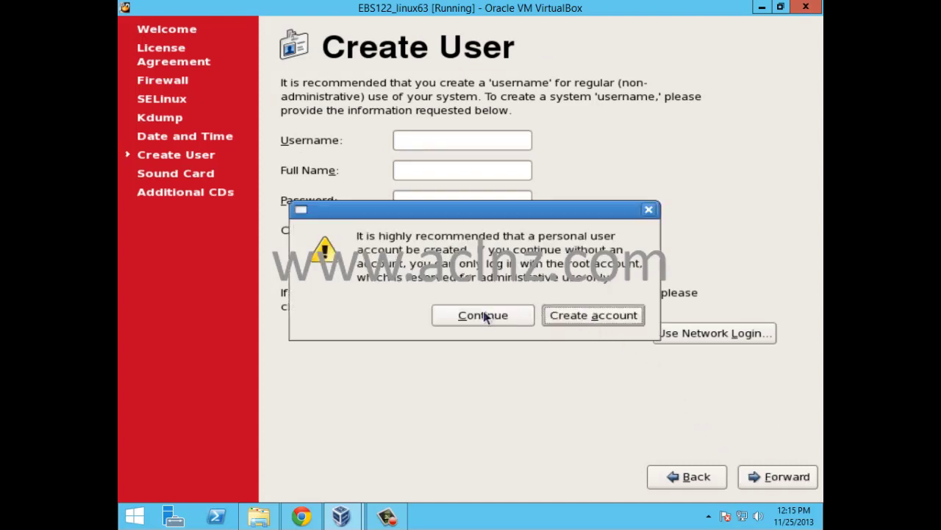
{"action": "left_click", "coordinate": [484, 316]}
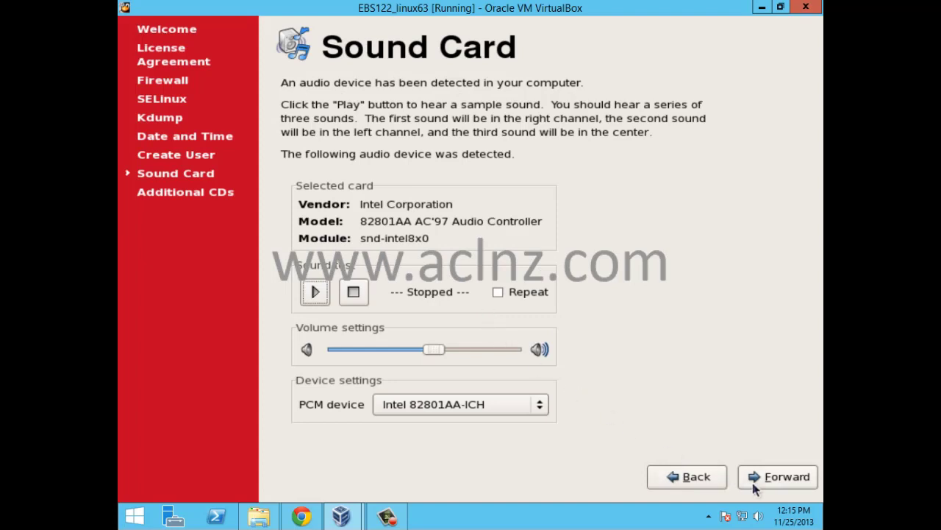
{"action": "left_click", "coordinate": [773, 478]}
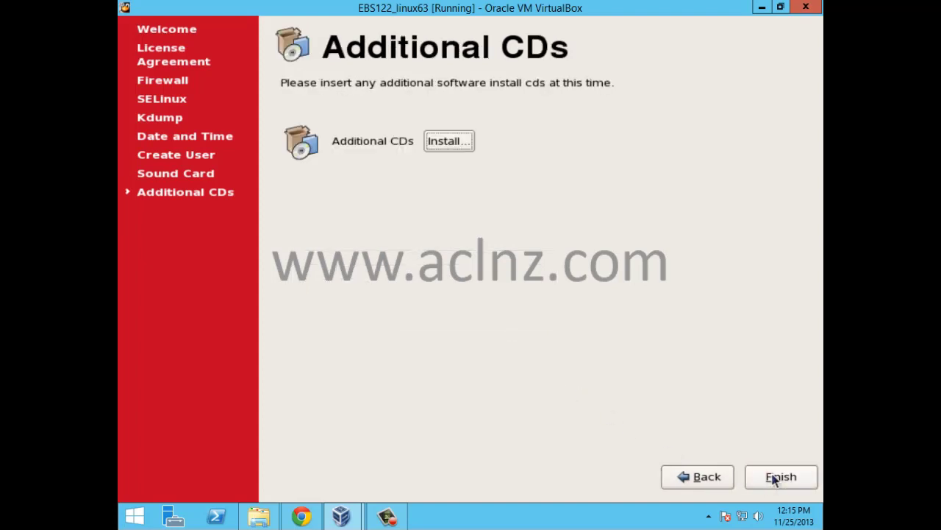
{"action": "left_click", "coordinate": [773, 478]}
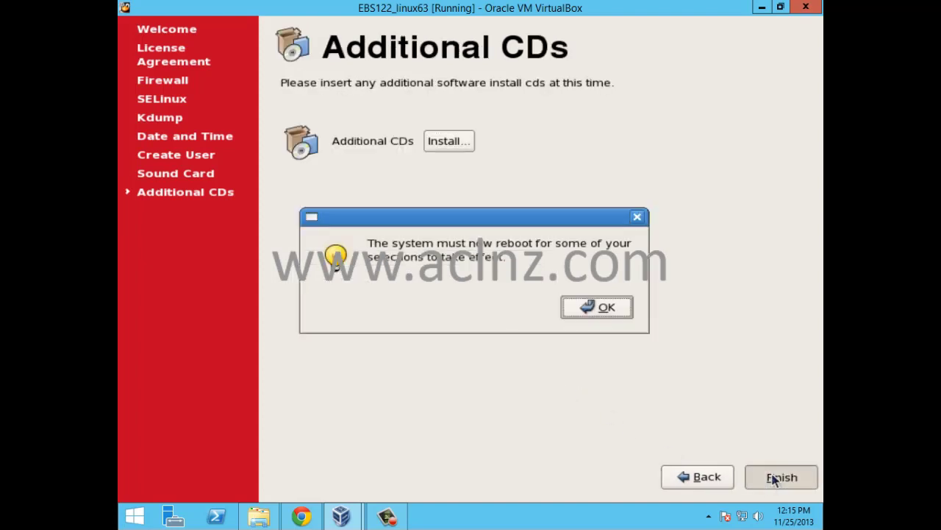
Step: Acknowledge the reboot notice so the guest restarts
{"action": "left_click", "coordinate": [594, 310]}
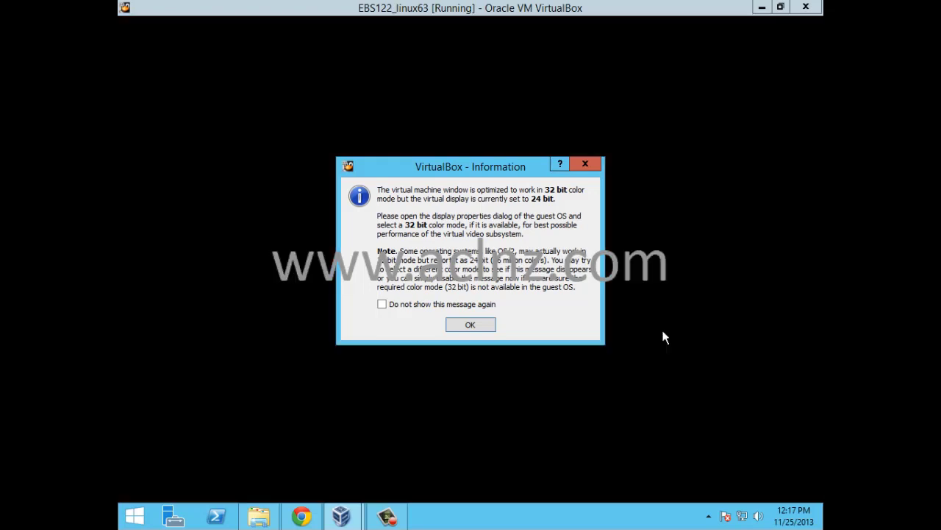
Step: Dismiss the colour-depth notice and log in as root with the account password
{"action": "left_click", "coordinate": [470, 325]}
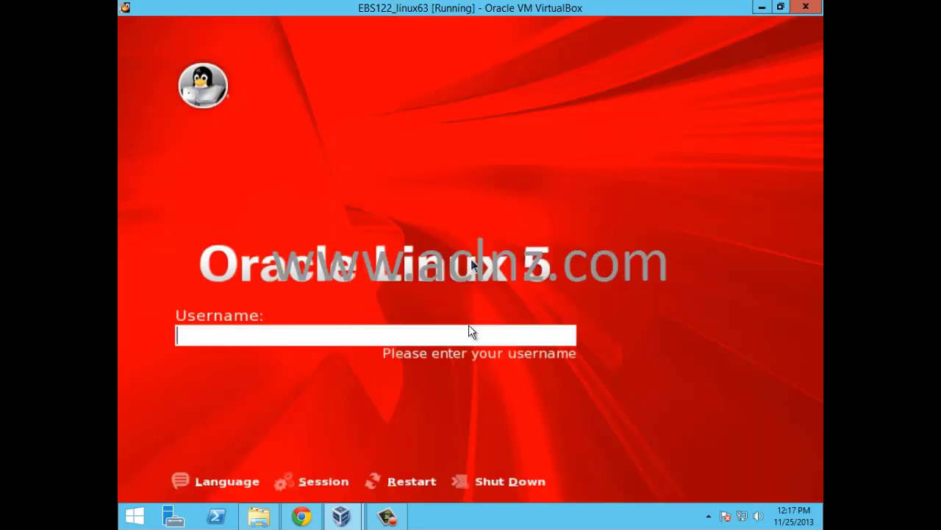
{"action": "type", "text": "root"}
{"action": "key", "text": "Return"}
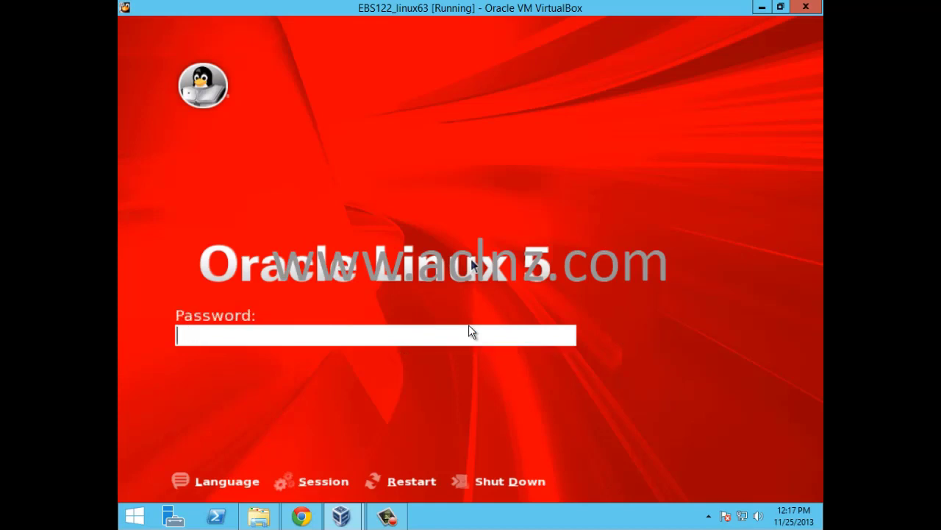
{"action": "type", "text": "welcome1234"}
{"action": "key", "text": "Return"}
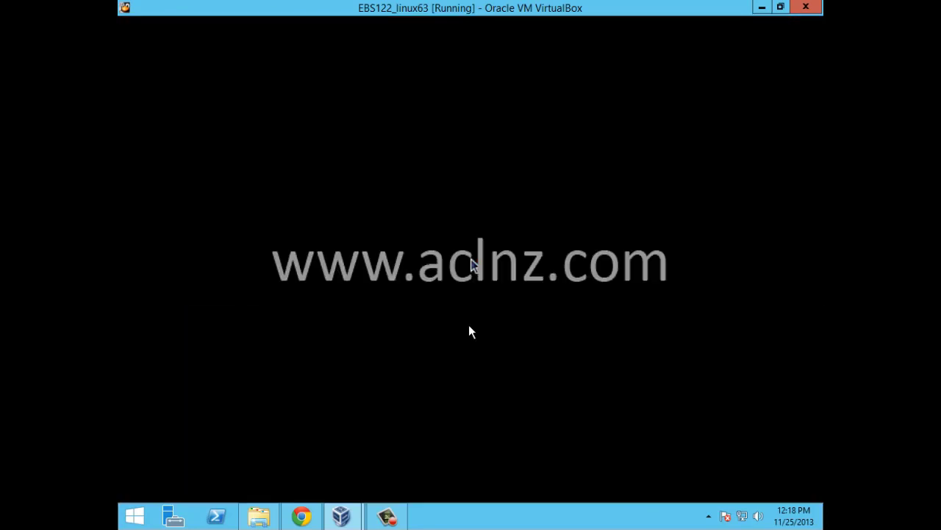